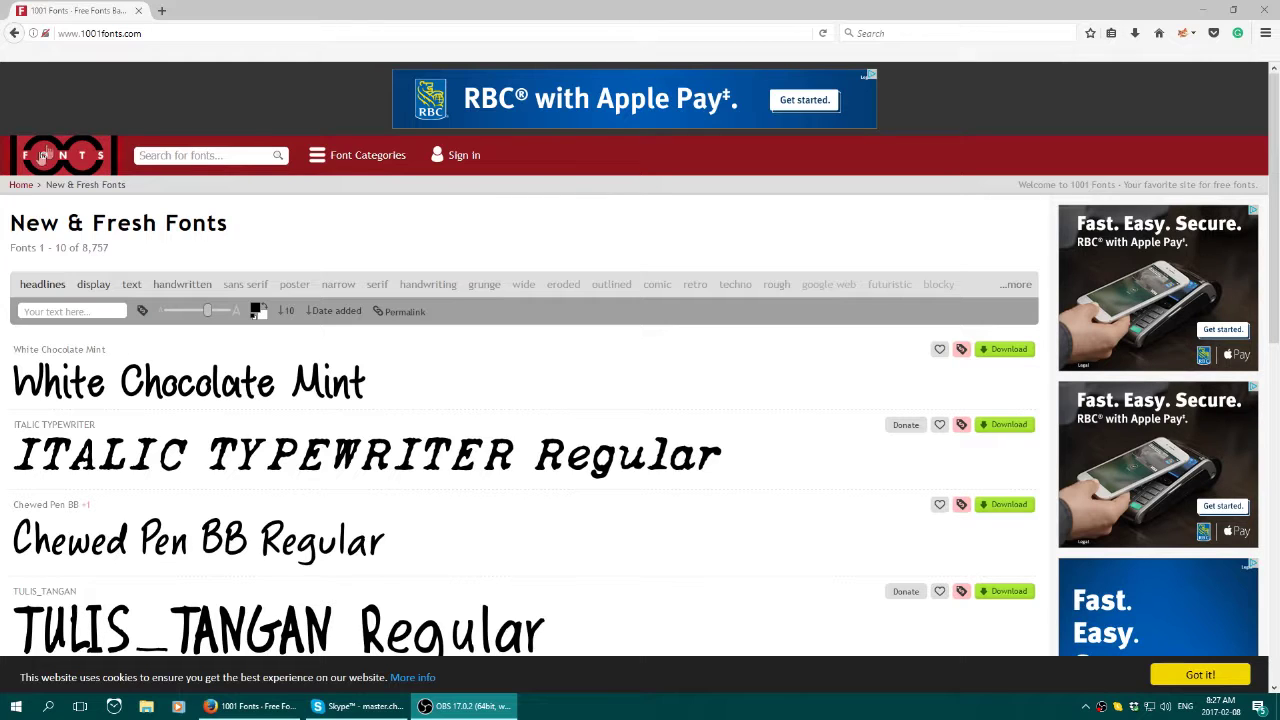
# Start entering 'North' as custom preview text in the filter bar's preview box
pyautogui.scroll(-2, 329, 237)
pyautogui.scroll(-1, 503, 267)
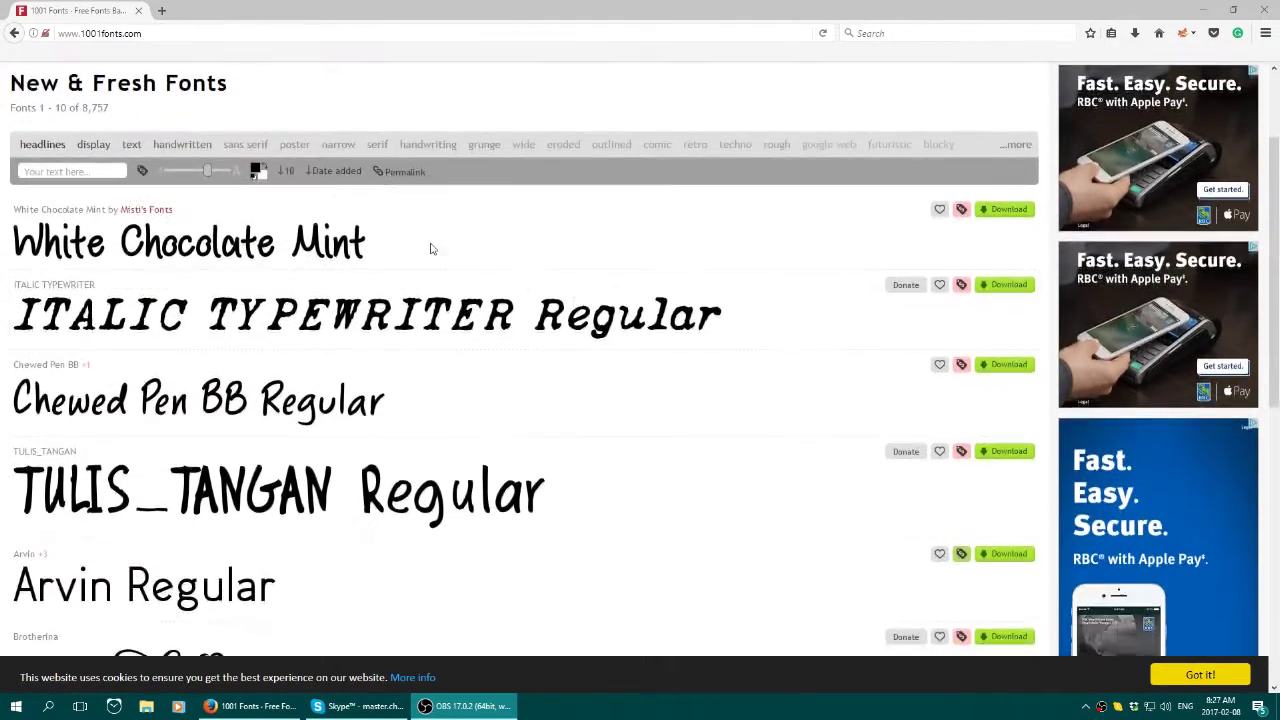
pyautogui.scroll(2, 496, 191)
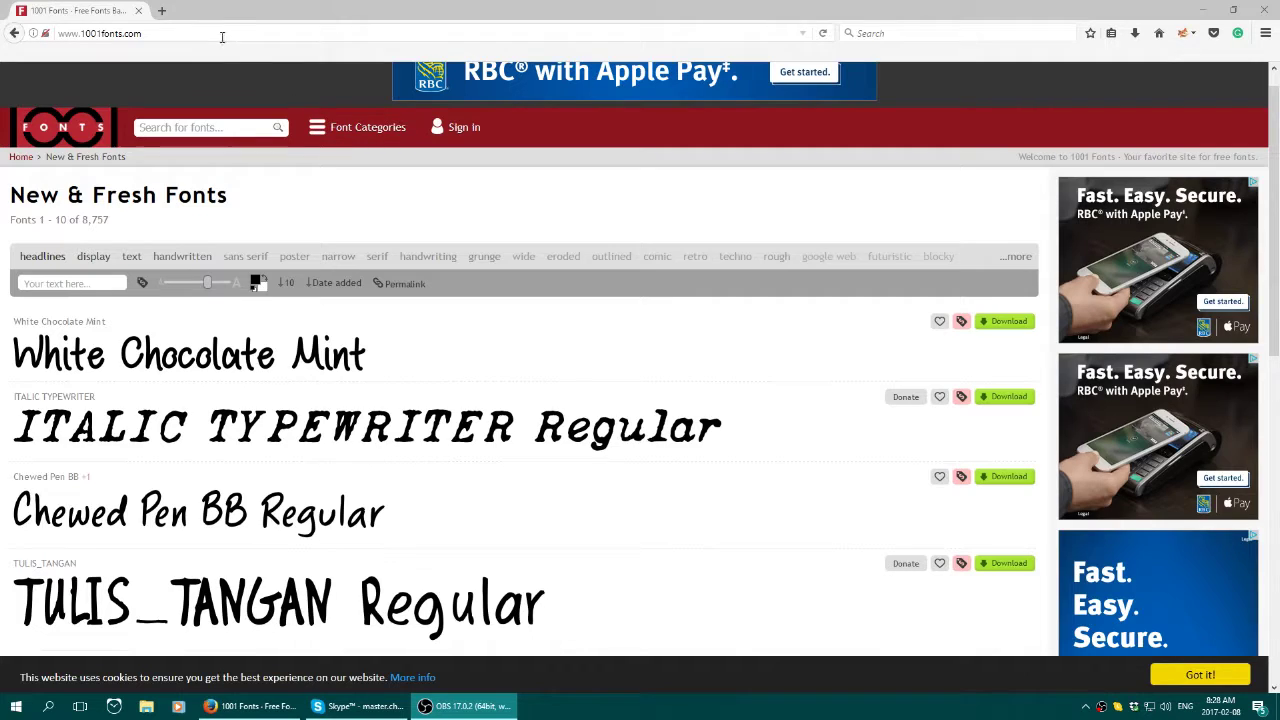
pyautogui.moveTo(198, 33); pyautogui.dragTo(58, 33)
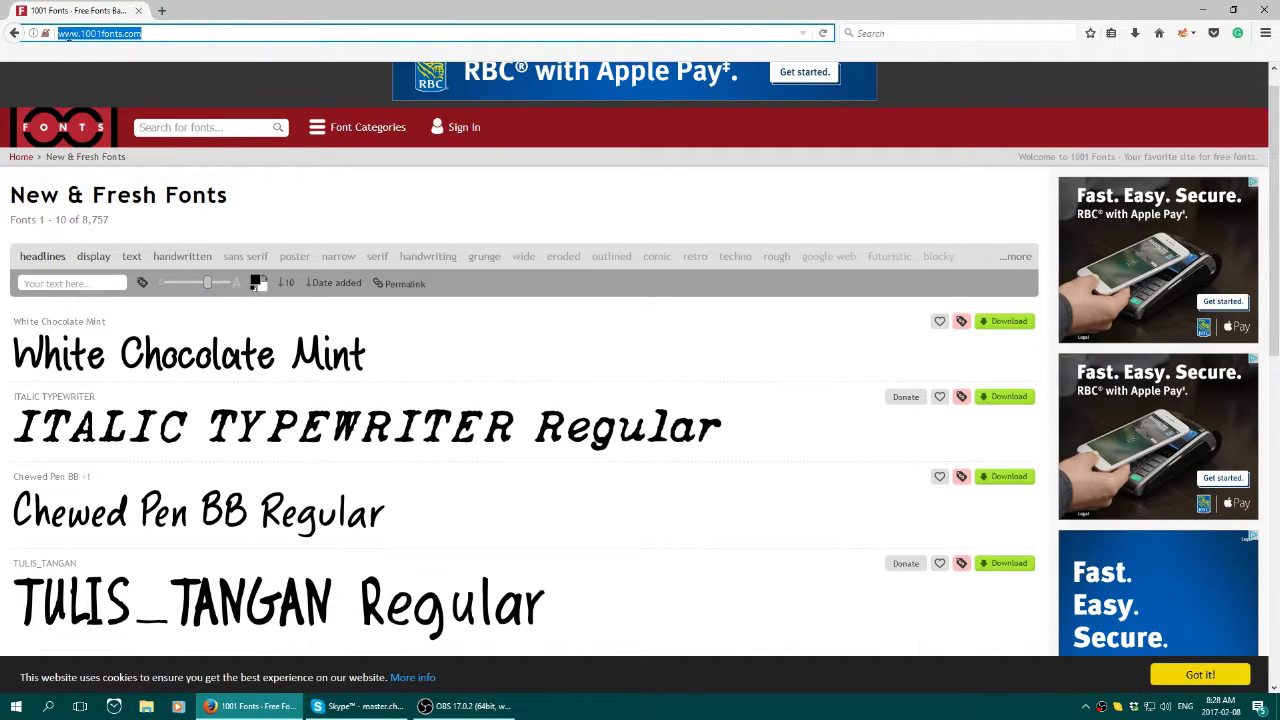
pyautogui.click(252, 194)
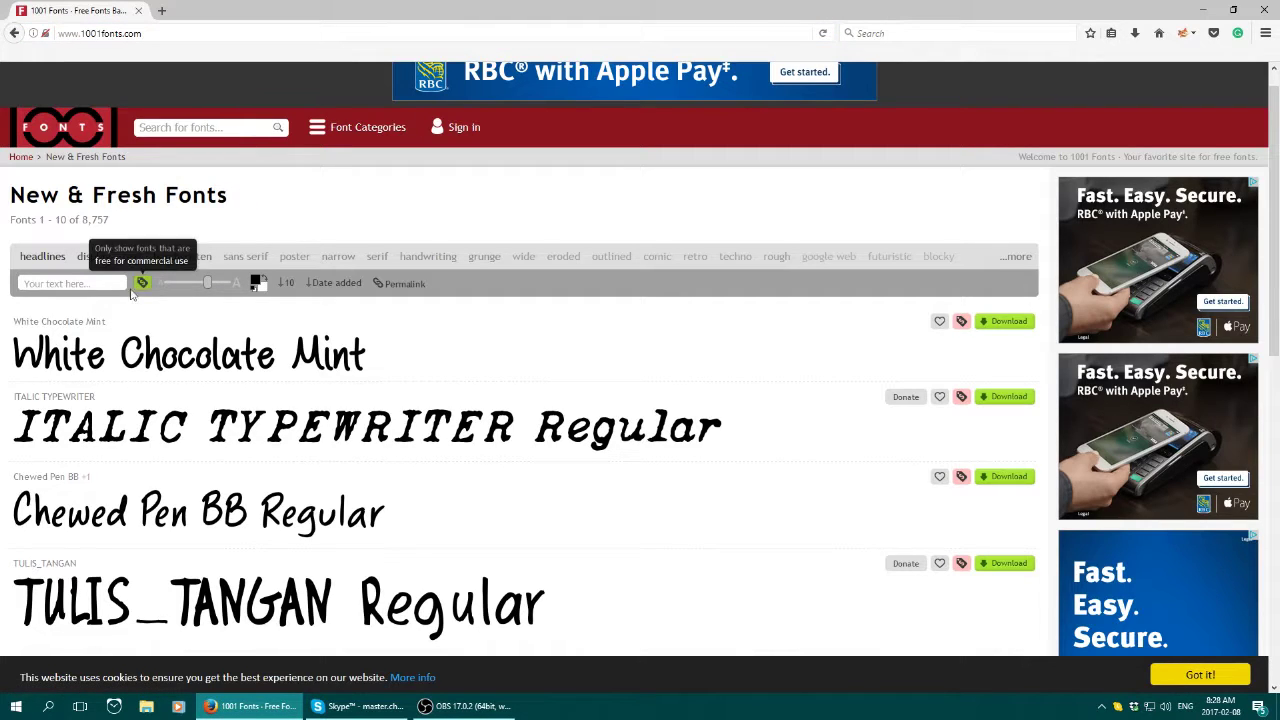
pyautogui.click(38, 282)
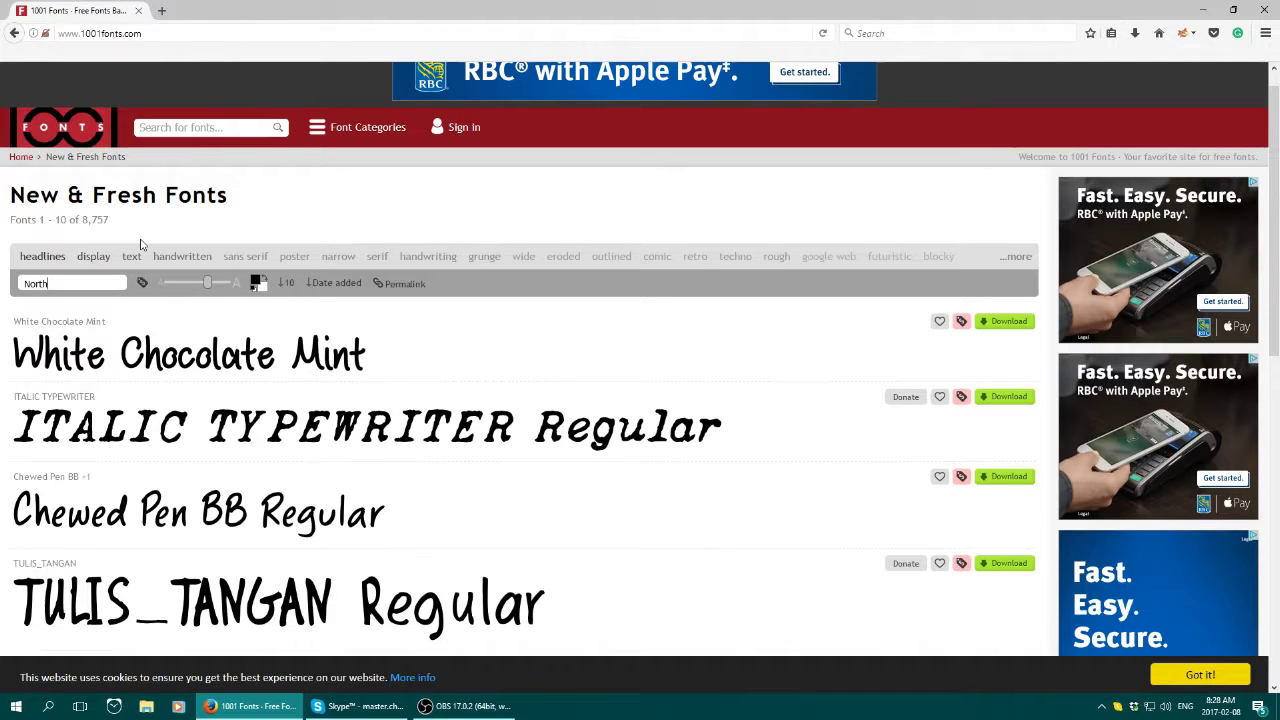
# Complete the preview text as 'NorthWestTrees' and scroll through the rendered font previews
pyautogui.write('NorthWestTrees')
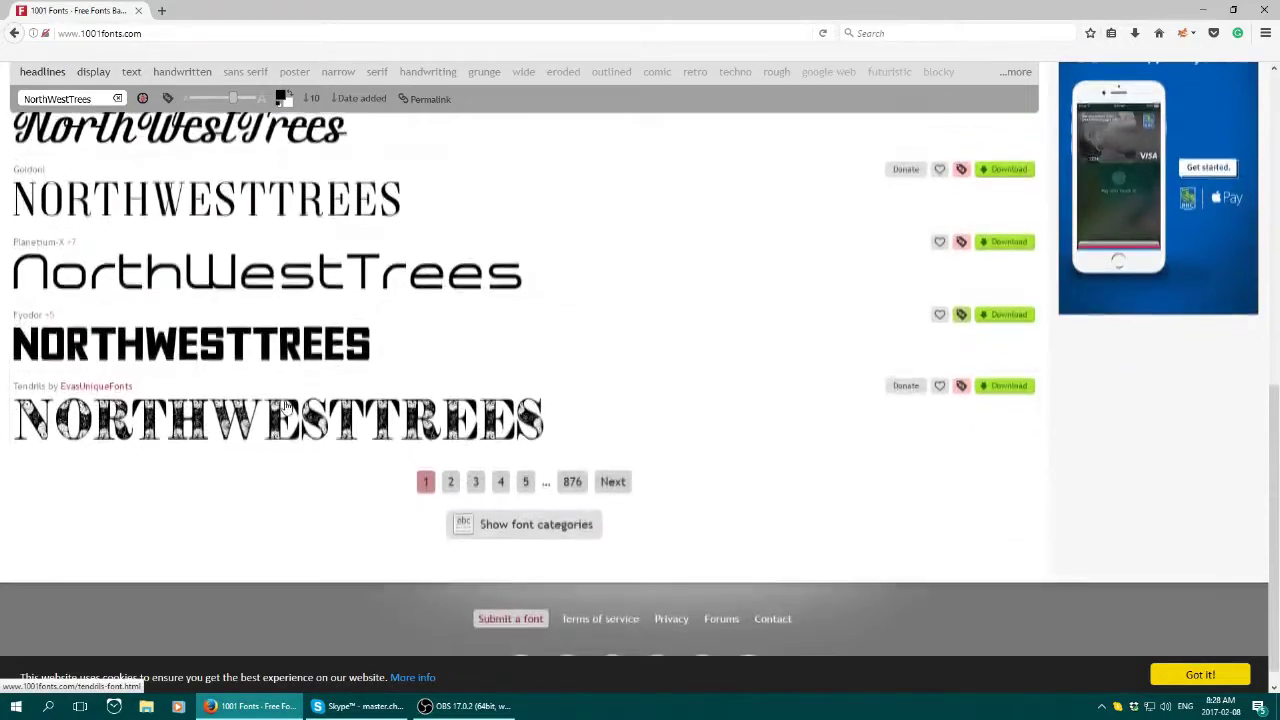
pyautogui.scroll(5, 203, 323)
pyautogui.scroll(5, 203, 323)
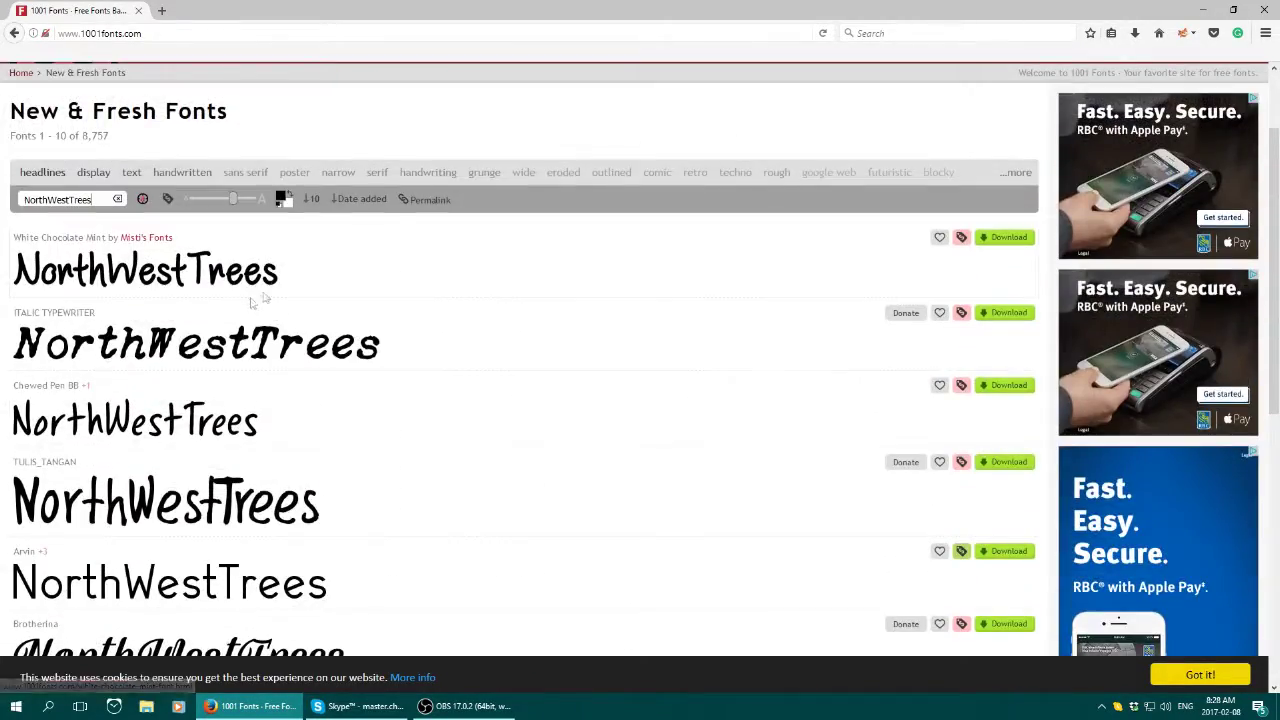
pyautogui.scroll(-1, 280, 268)
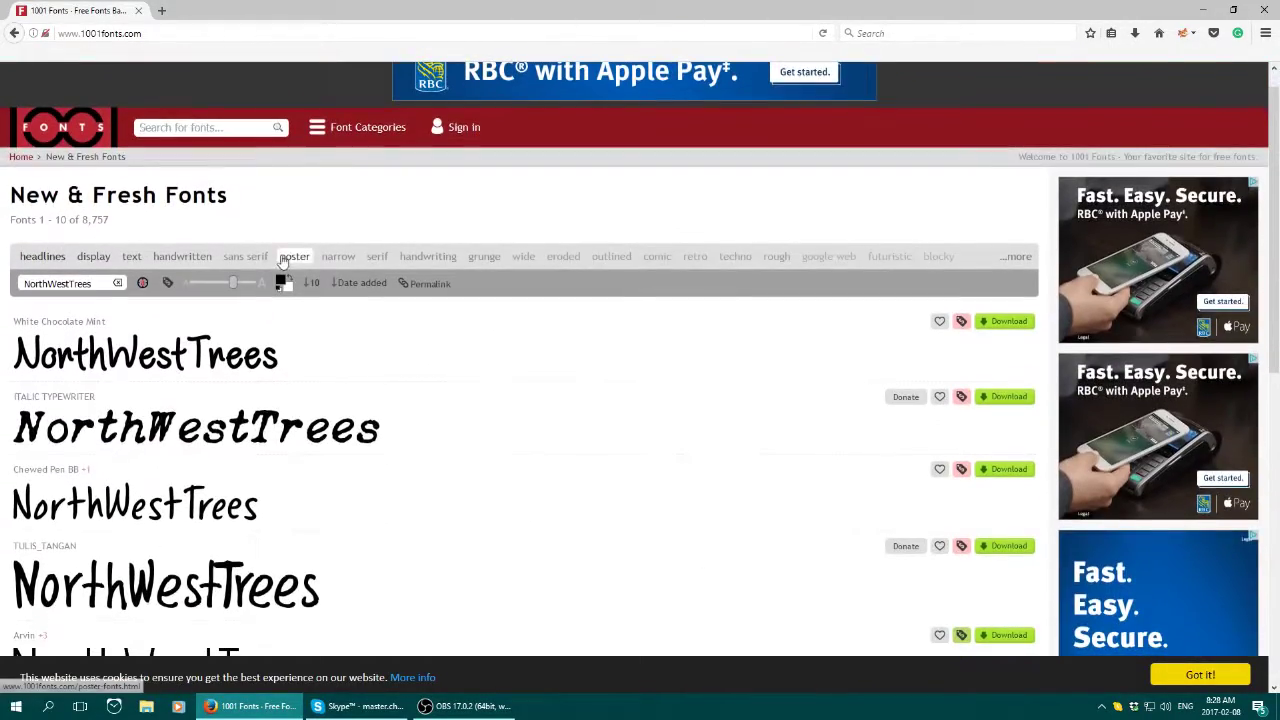
# Filter the listing to fonts free for commercial use and browse the results
pyautogui.click(166, 283)
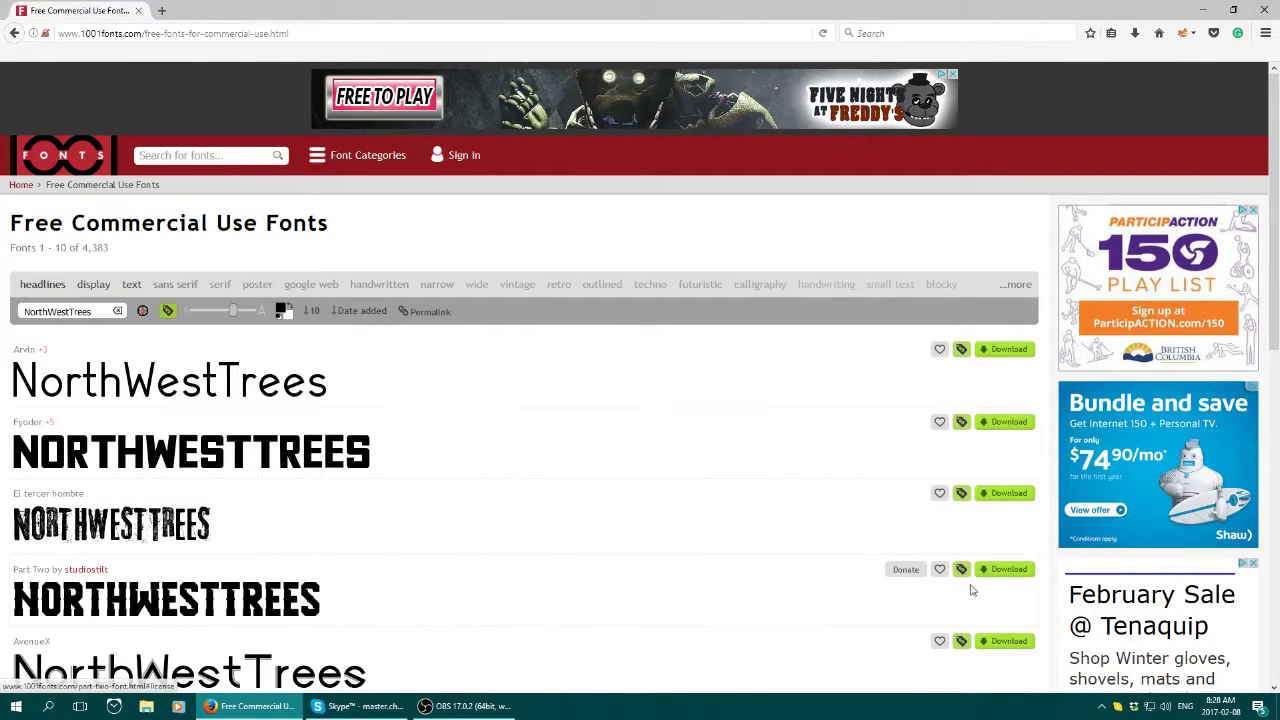
pyautogui.scroll(-2, 908, 608)
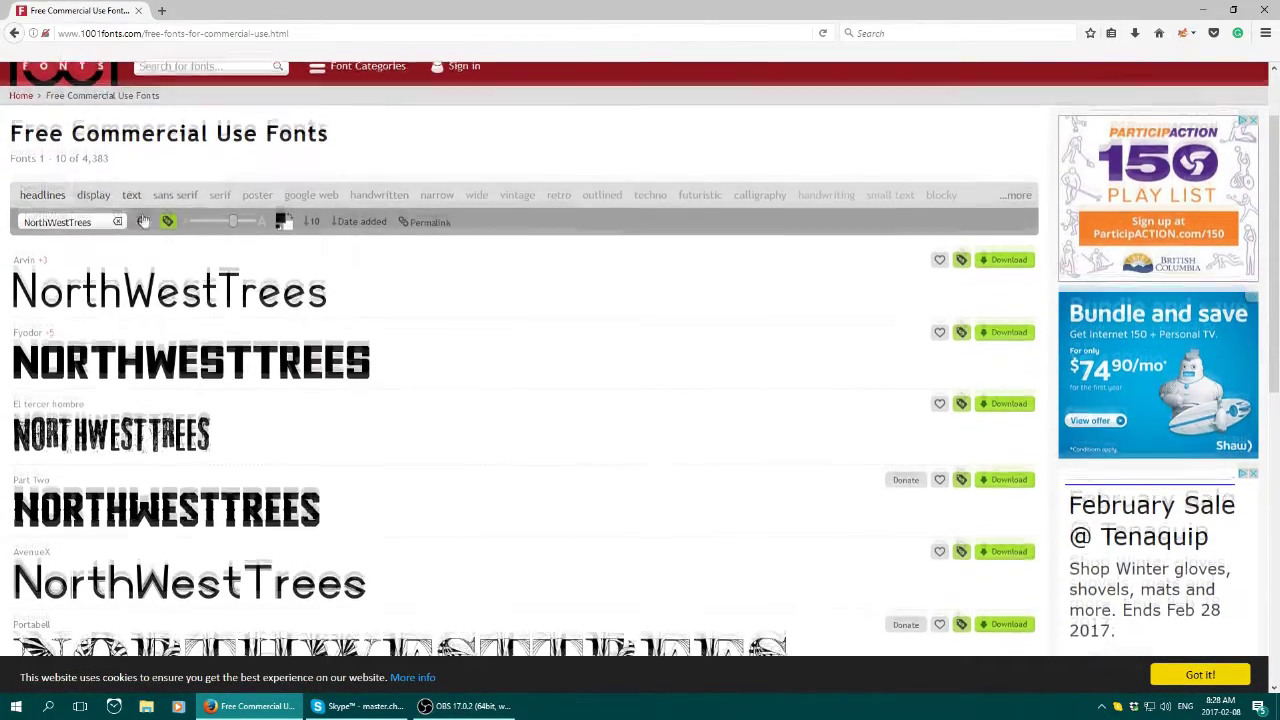
pyautogui.scroll(-1, 143, 221)
pyautogui.scroll(-1, 267, 159)
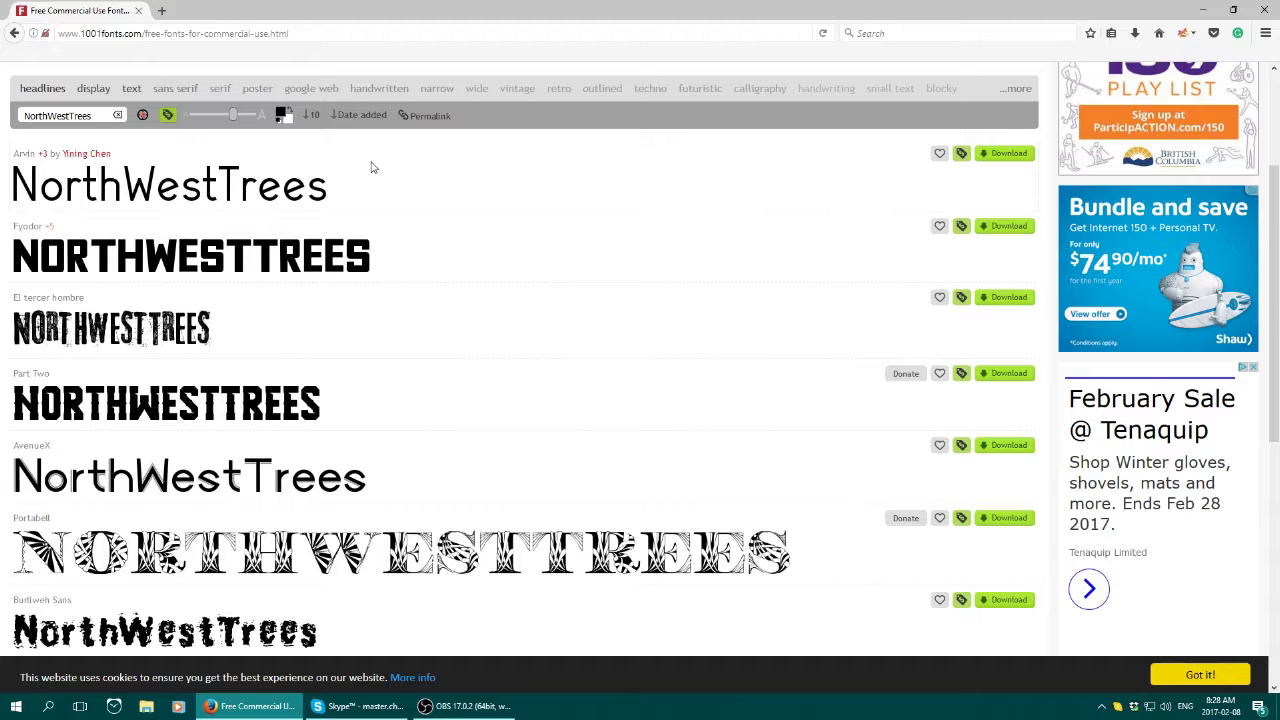
pyautogui.scroll(-2, 1006, 202)
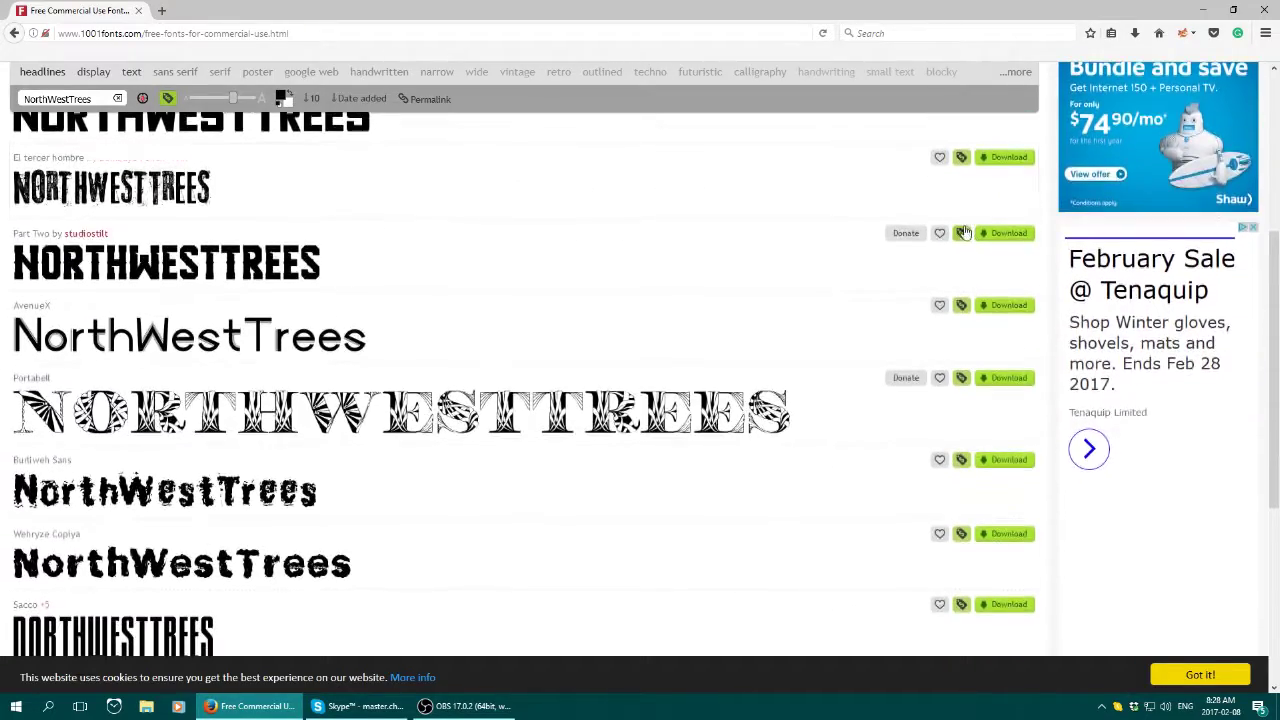
pyautogui.scroll(3, 978, 231)
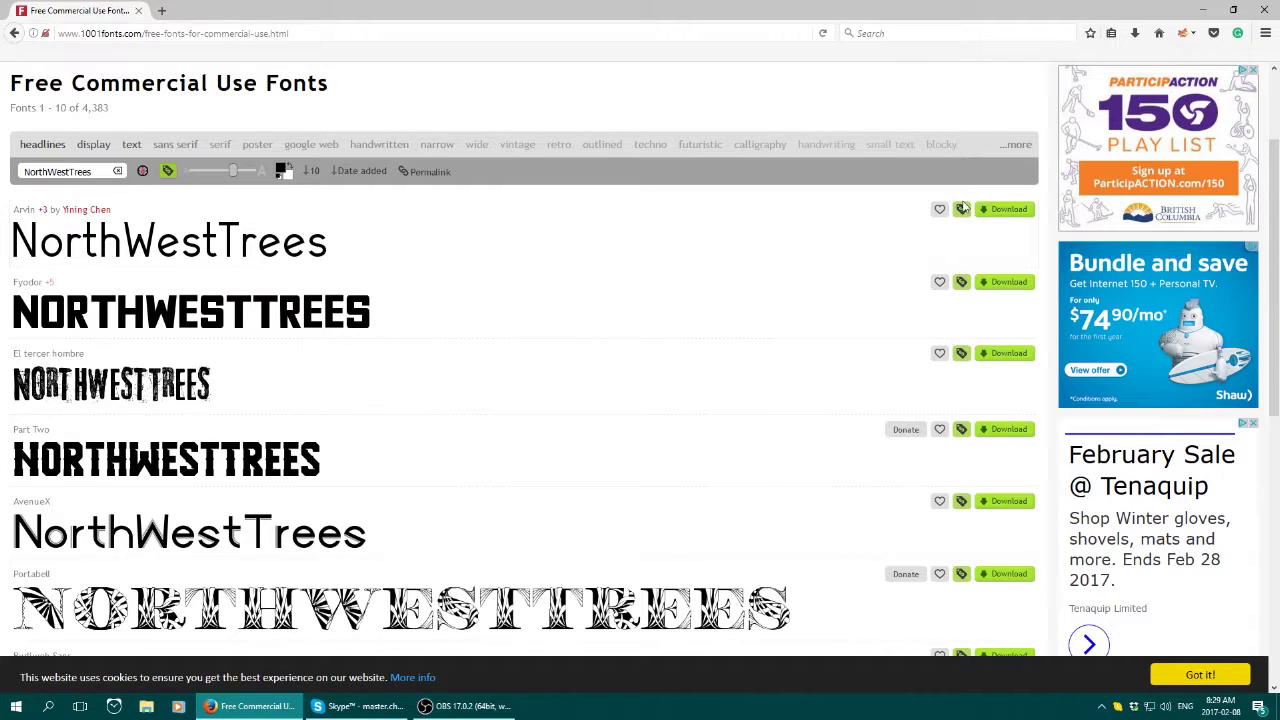
# Save the Arvin font as arvin.zip, then minimize Firefox
pyautogui.click(1018, 211)
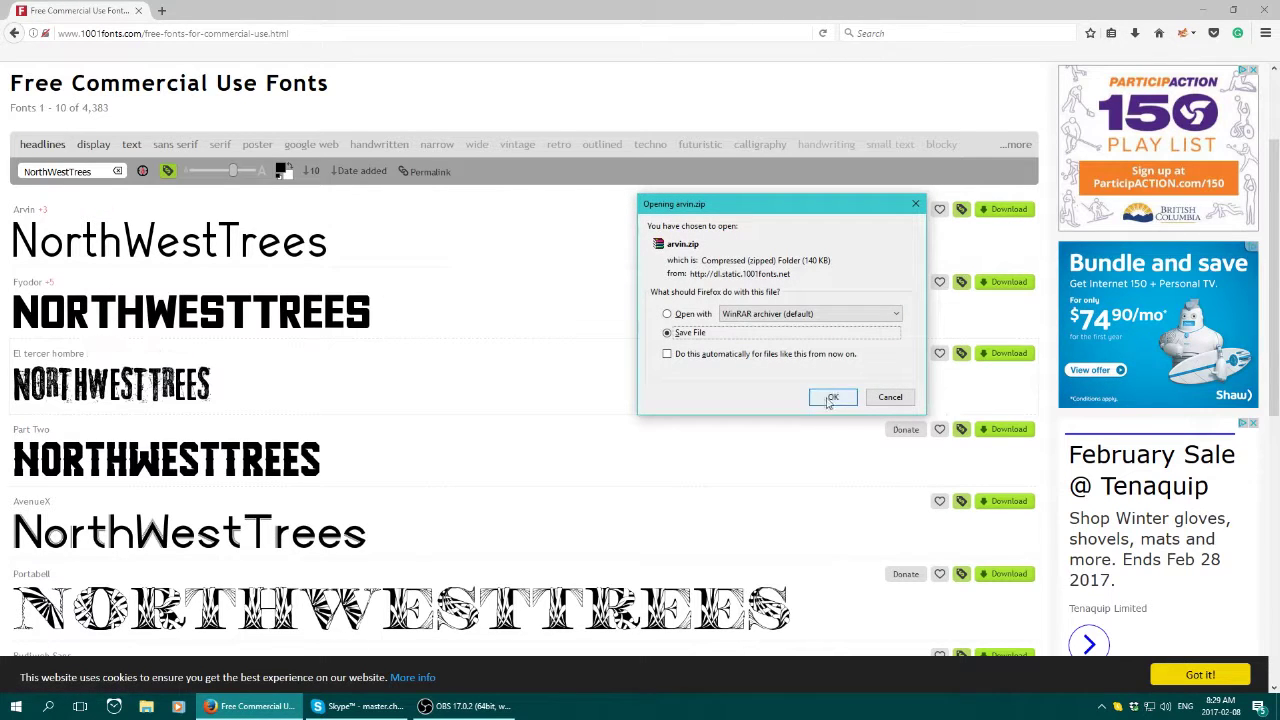
pyautogui.click(832, 397)
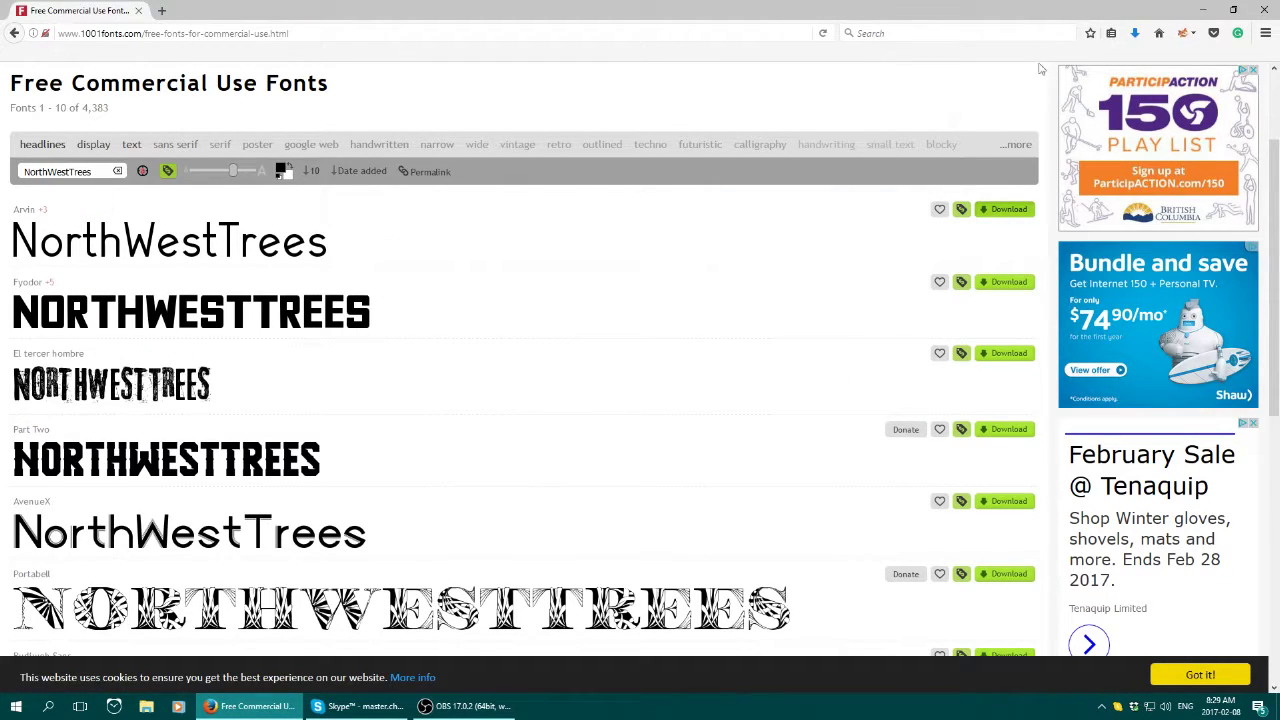
pyautogui.click(1208, 9)
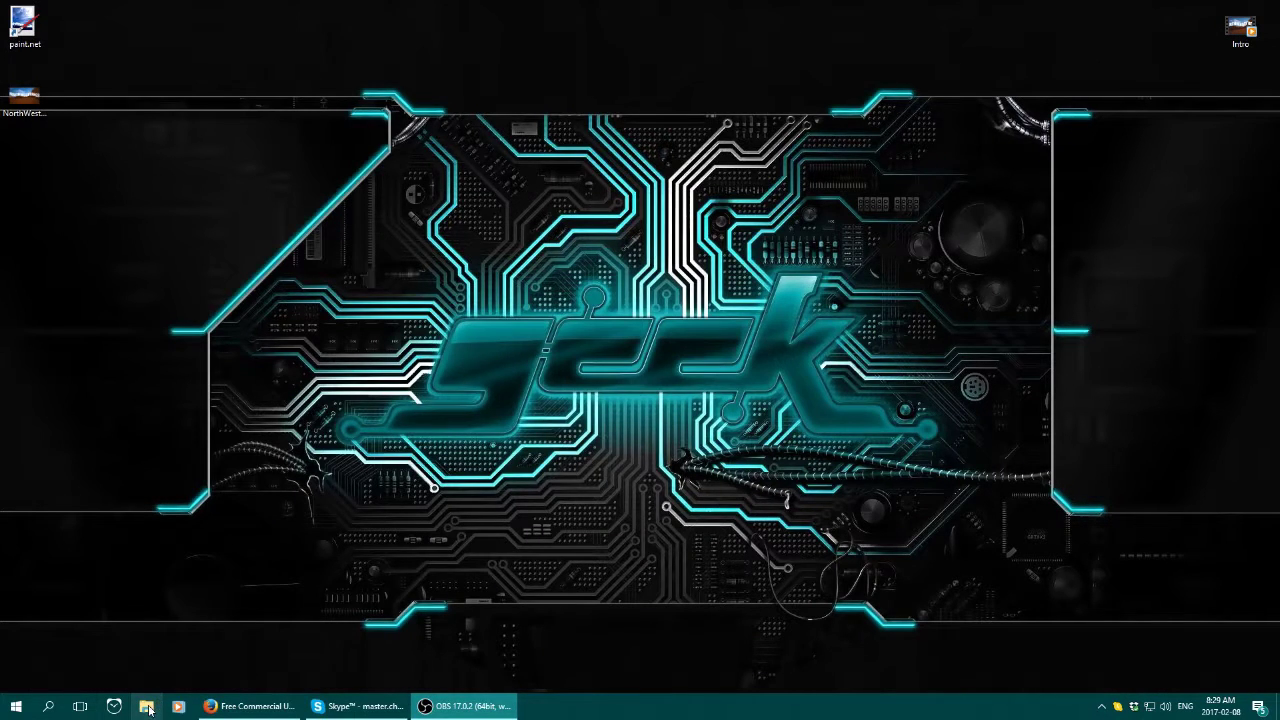
# Move arvin.zip from the Downloads folder to the desktop's top-left corner
pyautogui.click(147, 708)
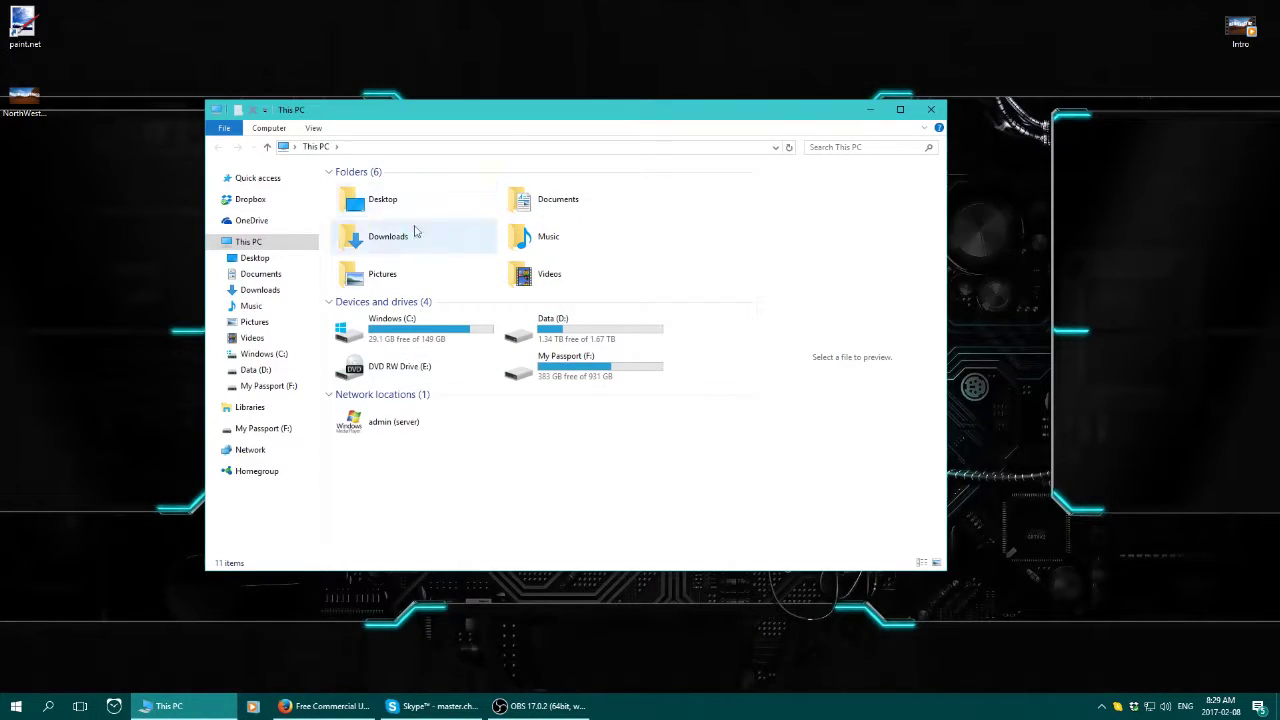
pyautogui.doubleClick(385, 245)
pyautogui.moveTo(429, 197); pyautogui.dragTo(330, 83)
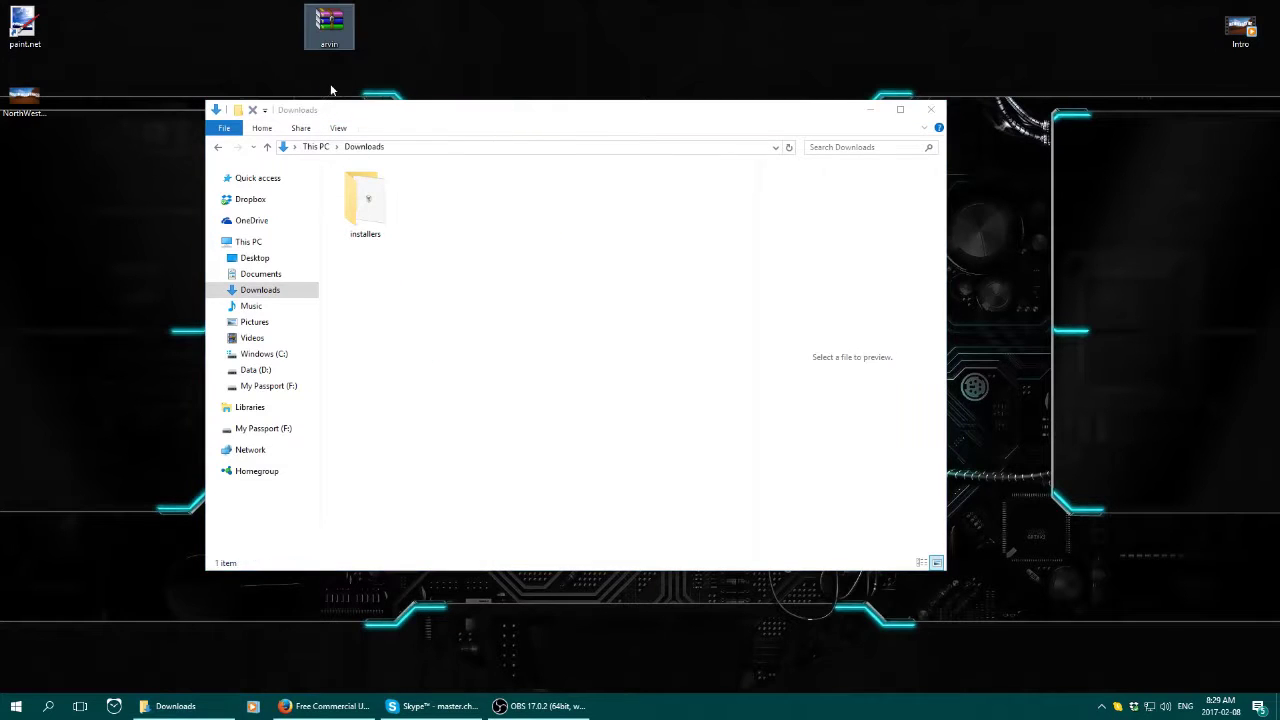
pyautogui.click(931, 110)
pyautogui.moveTo(329, 28); pyautogui.dragTo(380, 235)
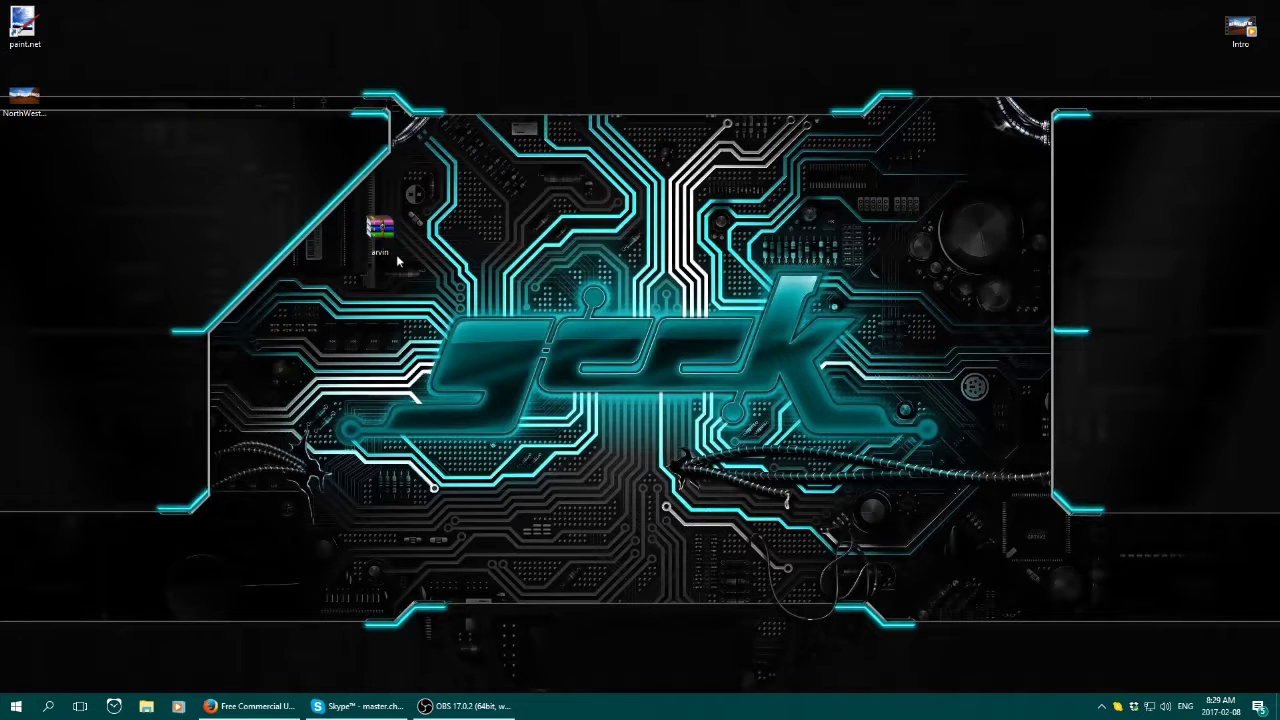
pyautogui.moveTo(380, 232); pyautogui.dragTo(242, 92)
# Extract arvin.zip onto the desktop and select the four Arvin font files
pyautogui.rightClick(242, 92)
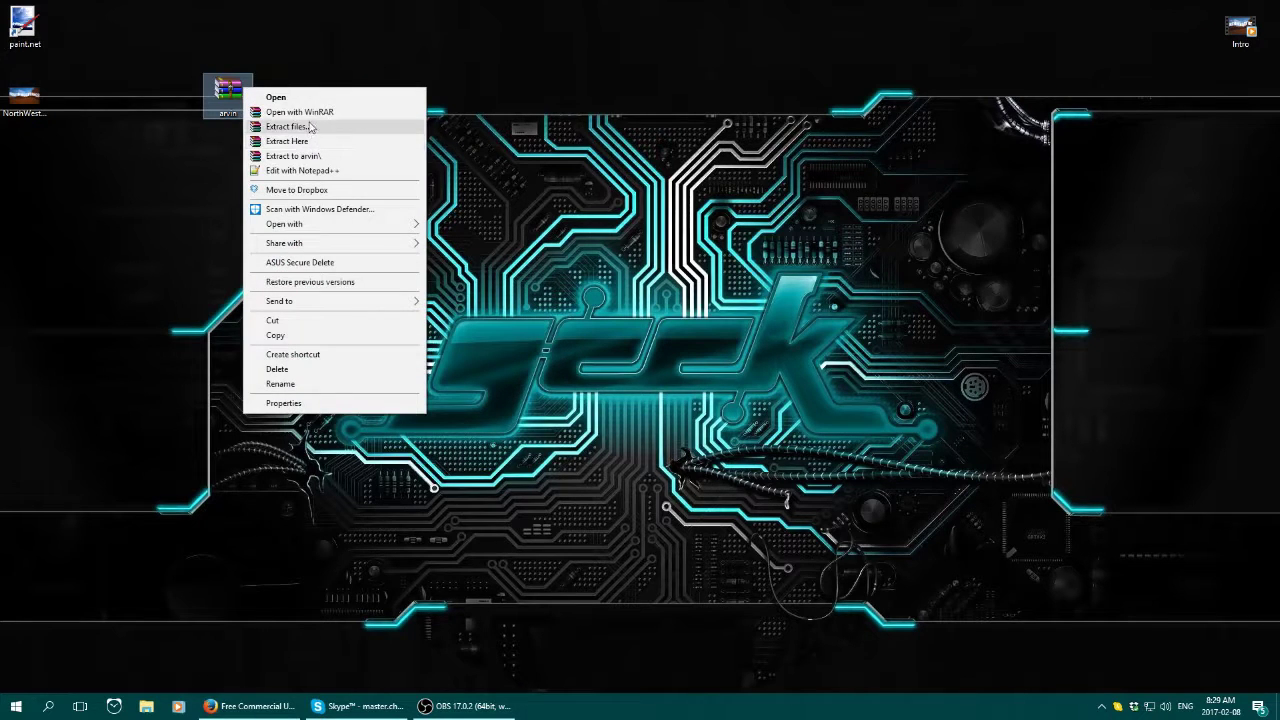
pyautogui.click(306, 145)
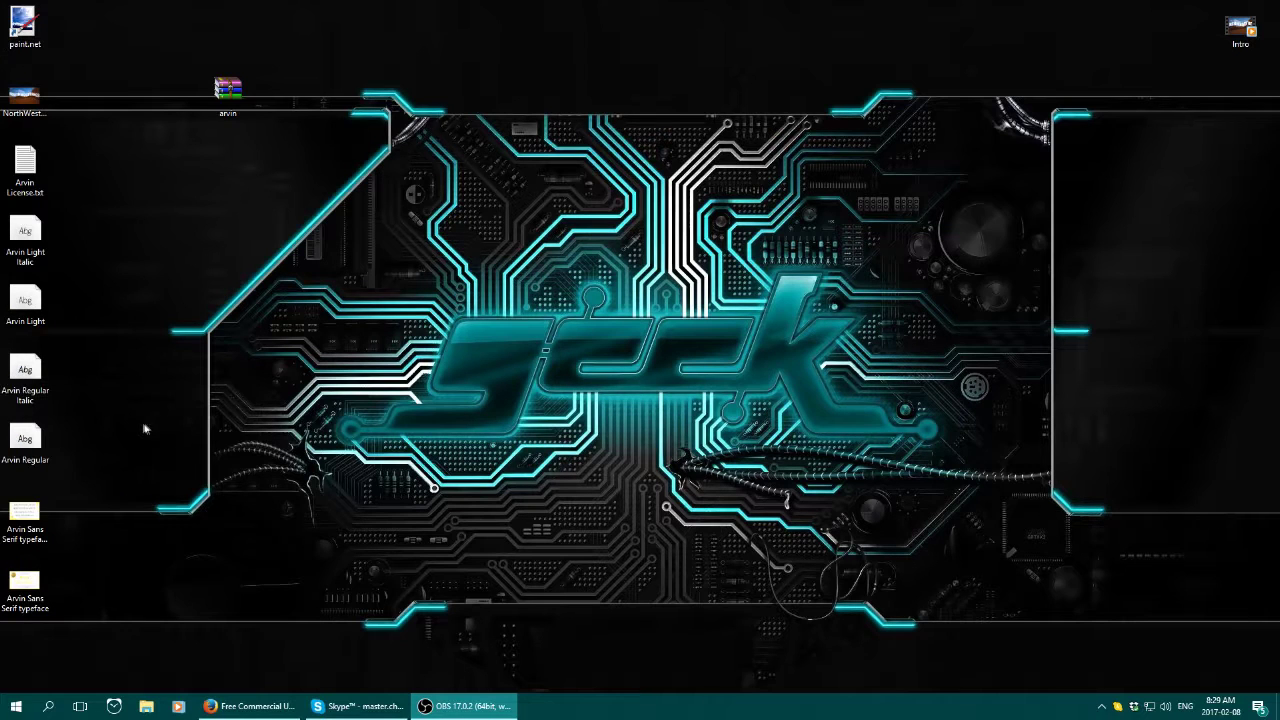
pyautogui.moveTo(92, 462); pyautogui.dragTo(5, 200)
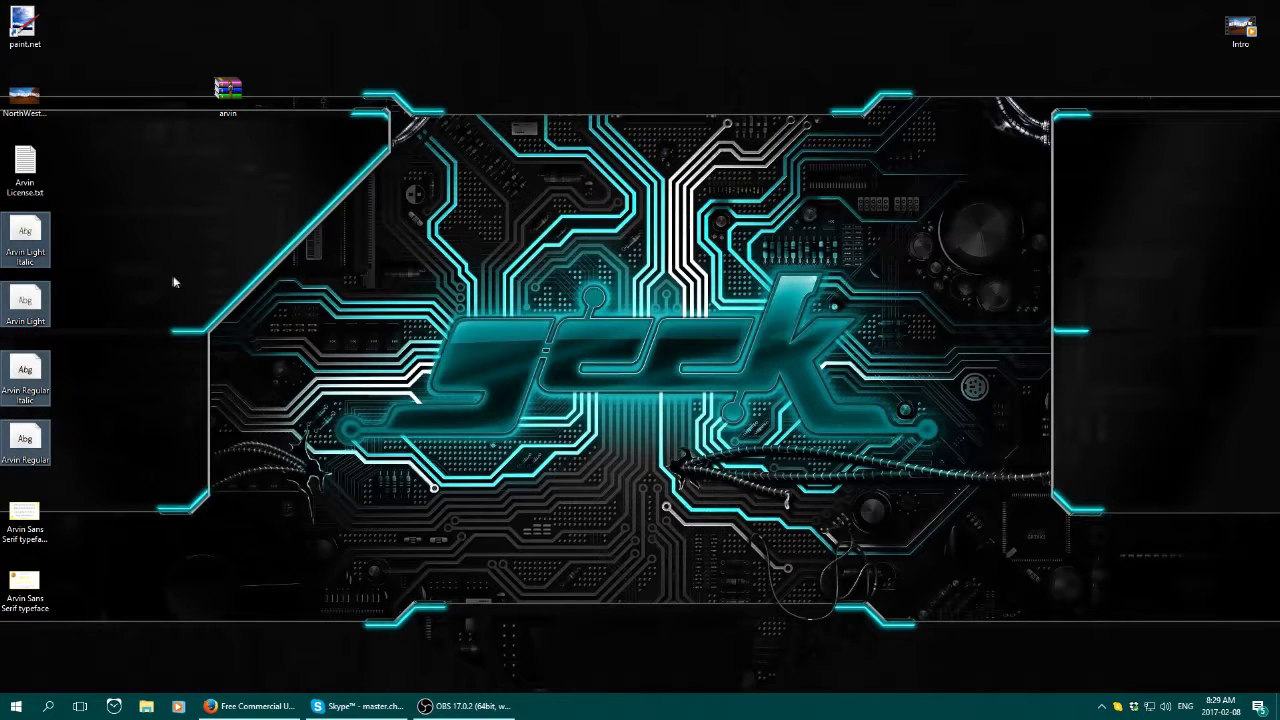
pyautogui.moveTo(228, 95); pyautogui.dragTo(509, 46)
pyautogui.click(105, 428)
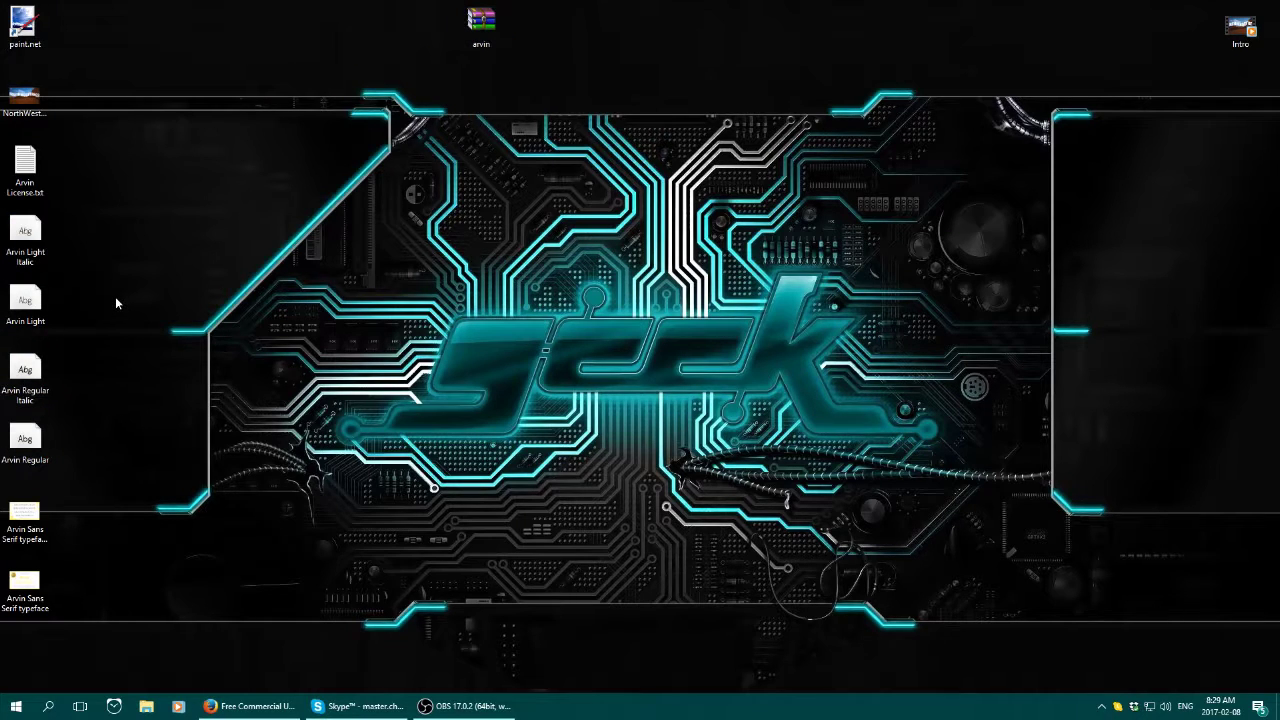
pyautogui.moveTo(89, 450); pyautogui.dragTo(24, 224)
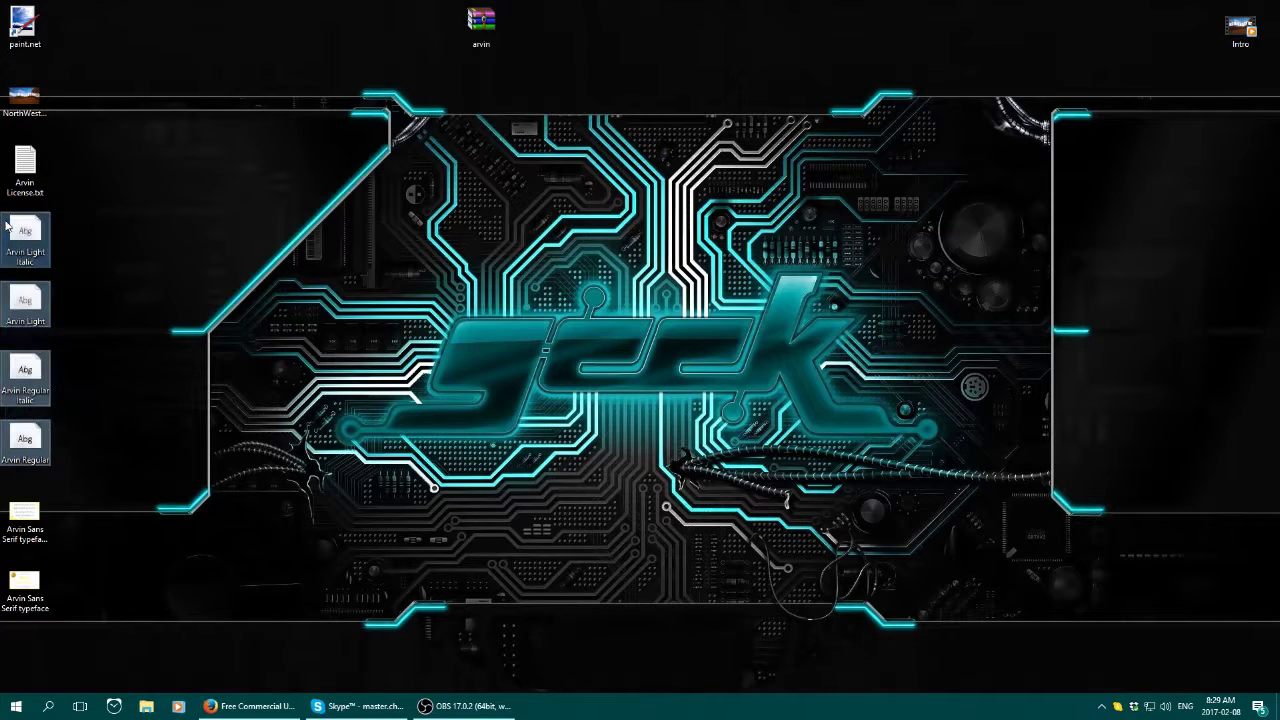
# Navigate a maximized File Explorer to C:\Windows\Fonts
pyautogui.click(147, 708)
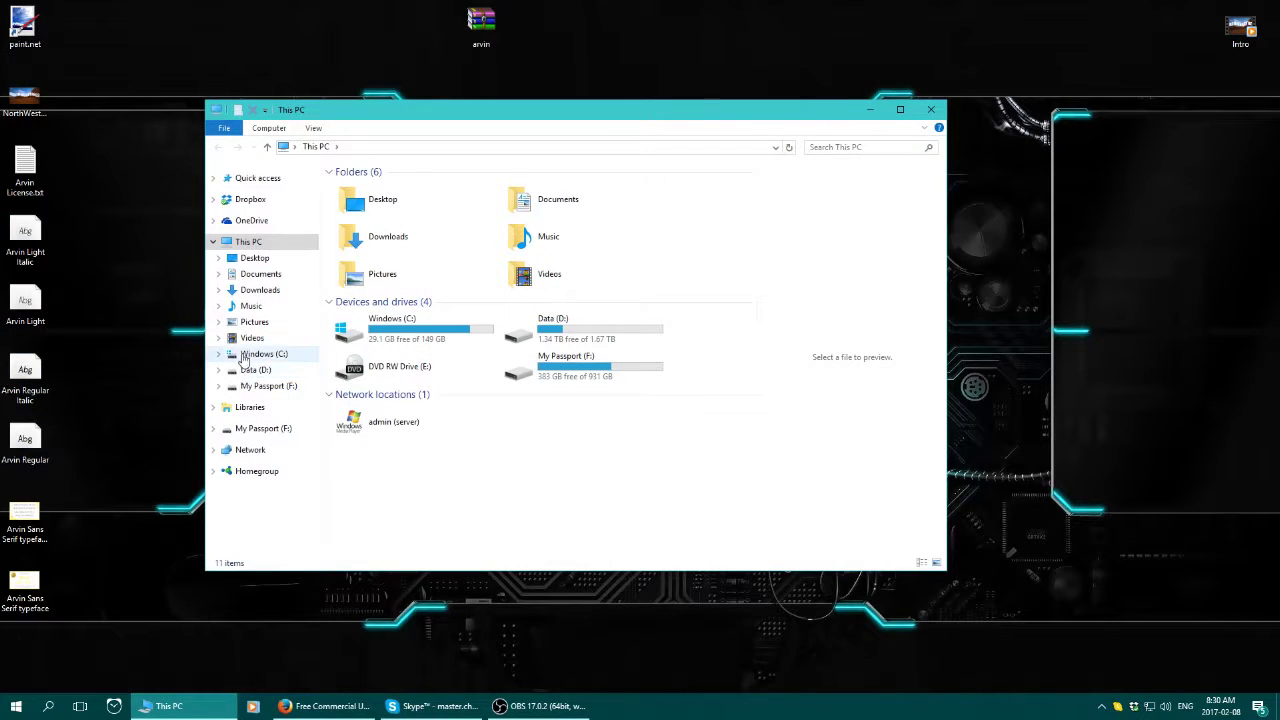
pyautogui.click(900, 109)
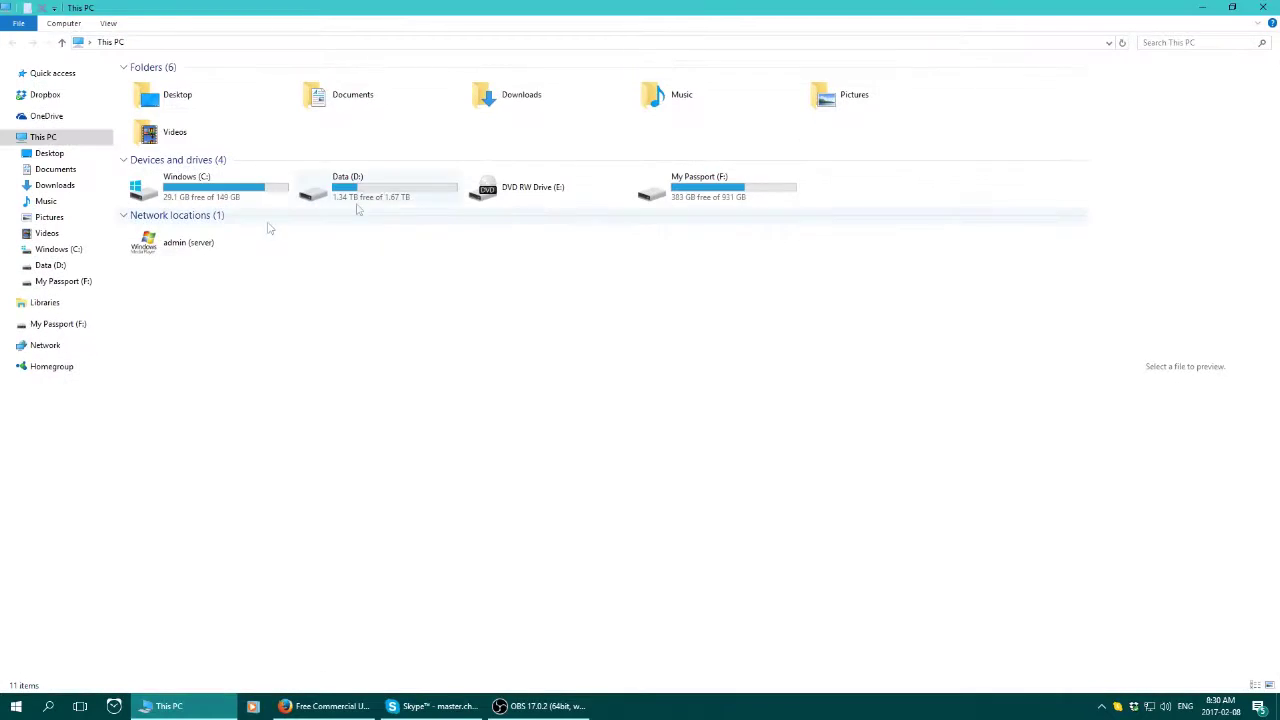
pyautogui.click(47, 252)
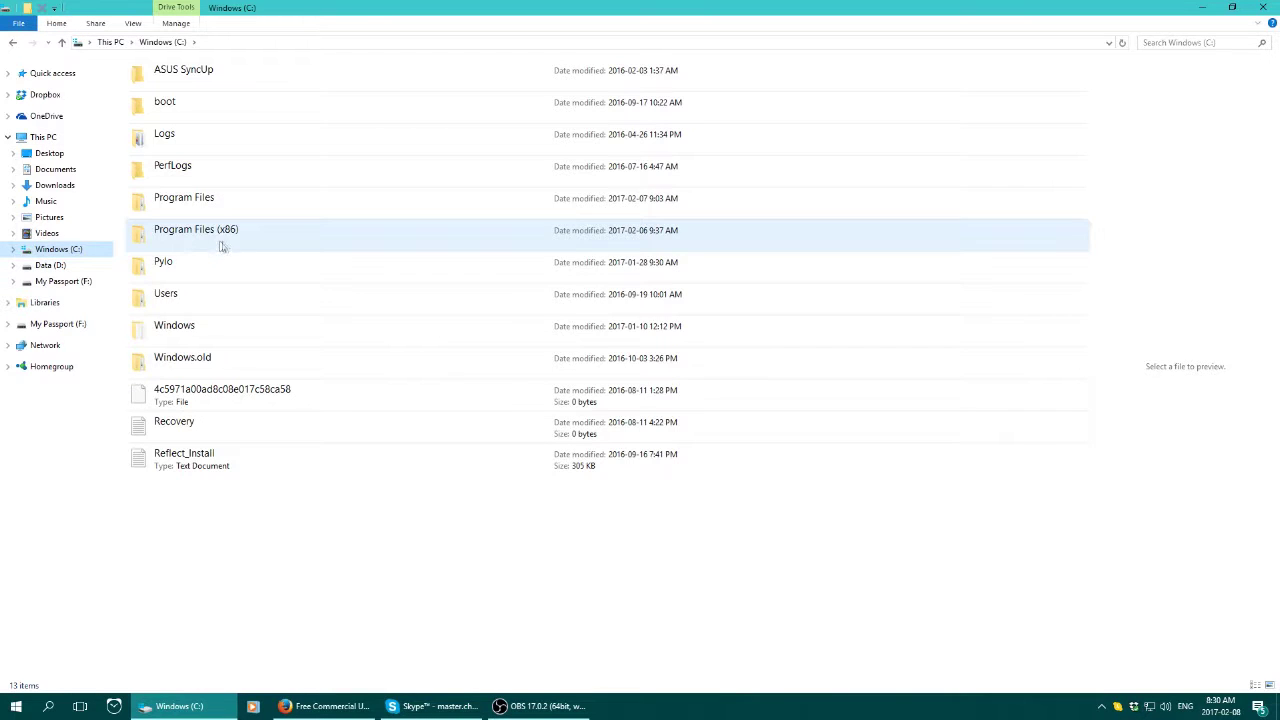
pyautogui.doubleClick(170, 330)
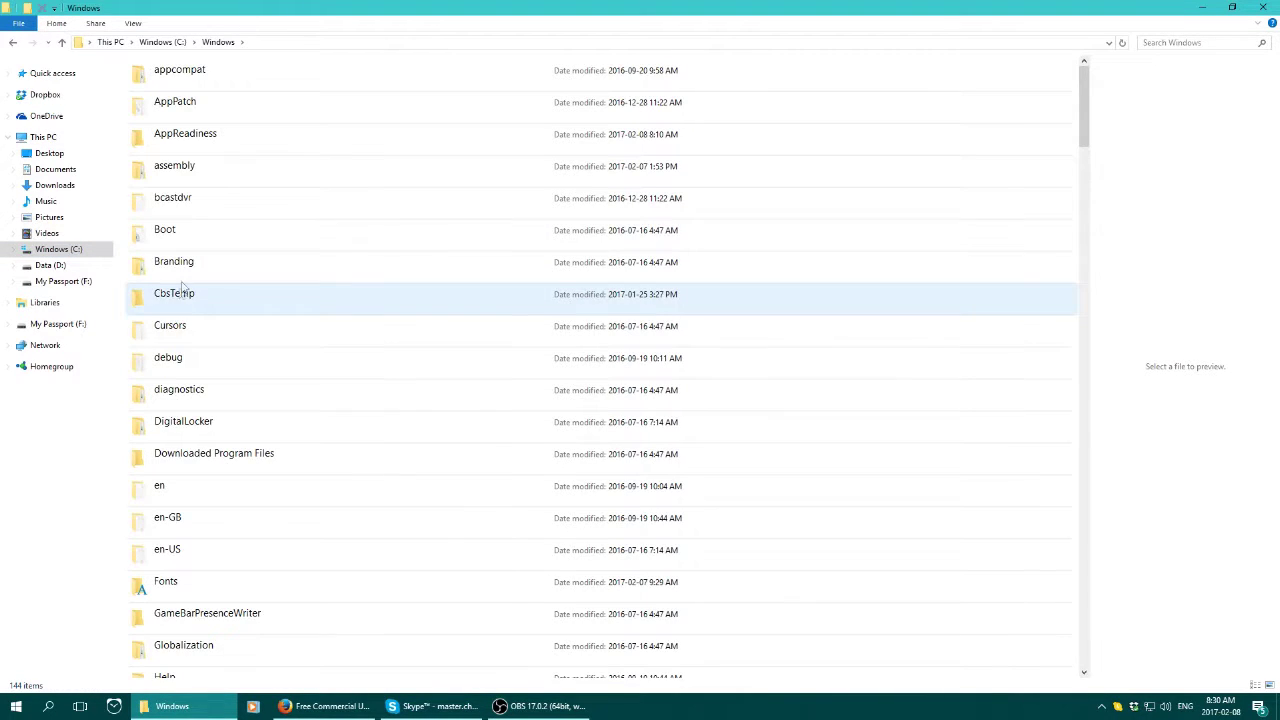
pyautogui.scroll(-3, 185, 290)
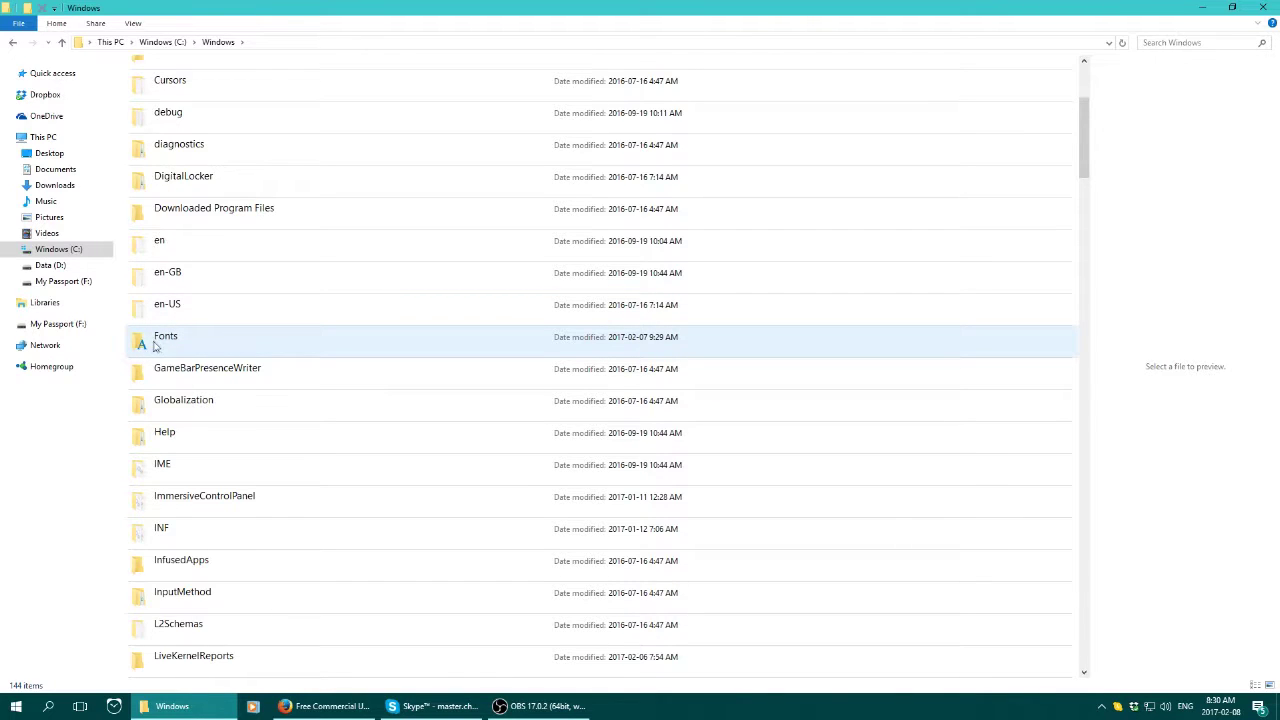
pyautogui.doubleClick(183, 345)
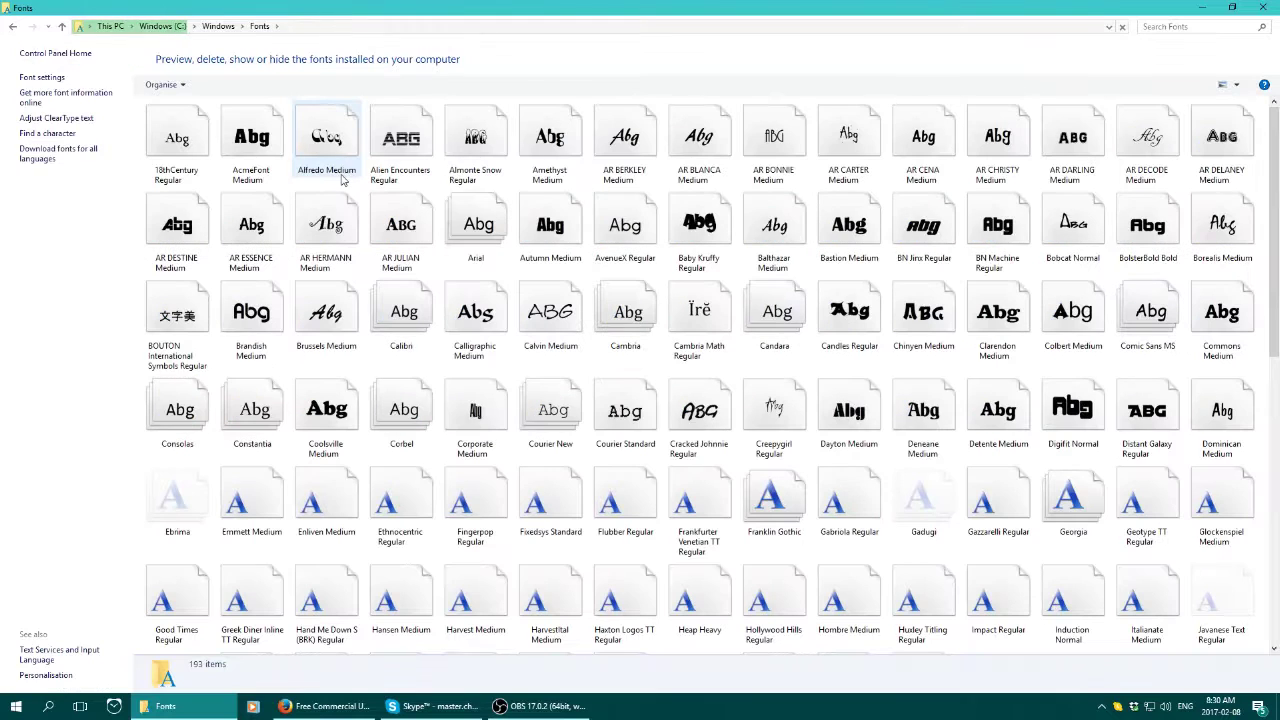
pyautogui.scroll(-10, 310, 220)
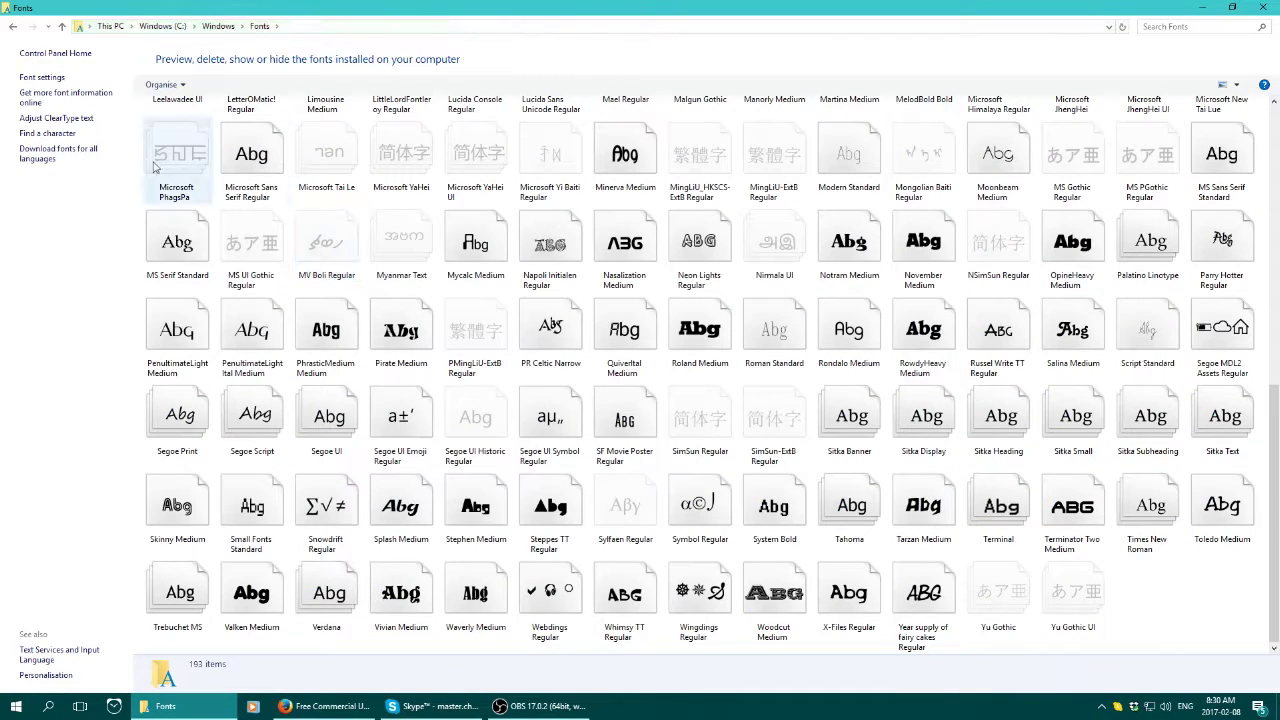
pyautogui.scroll(10, 160, 165)
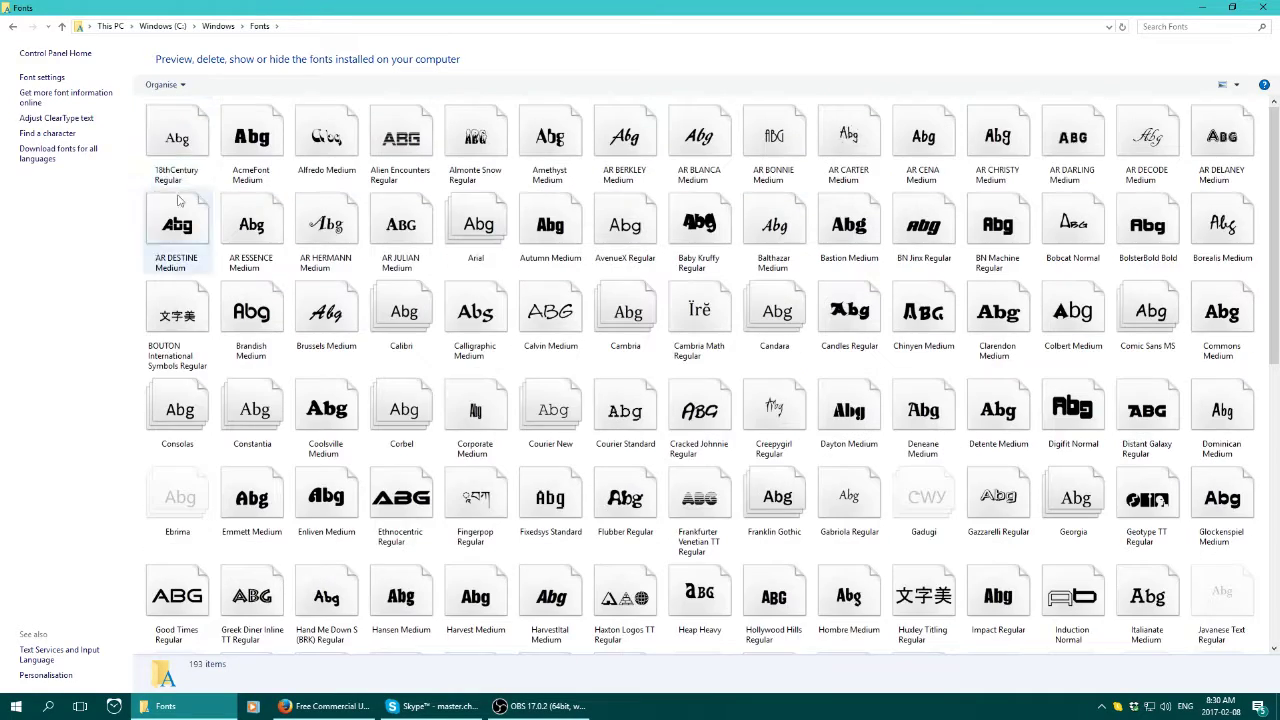
pyautogui.scroll(-10, 251, 263)
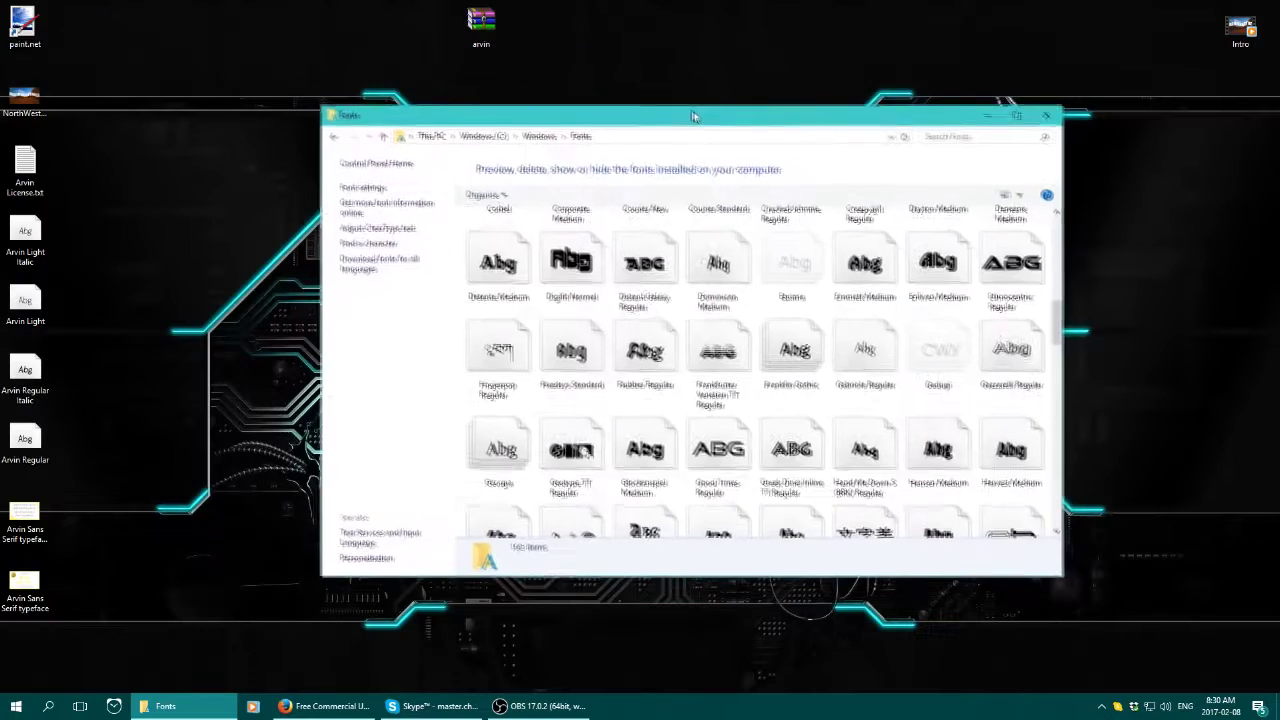
pyautogui.rightClick(29, 231)
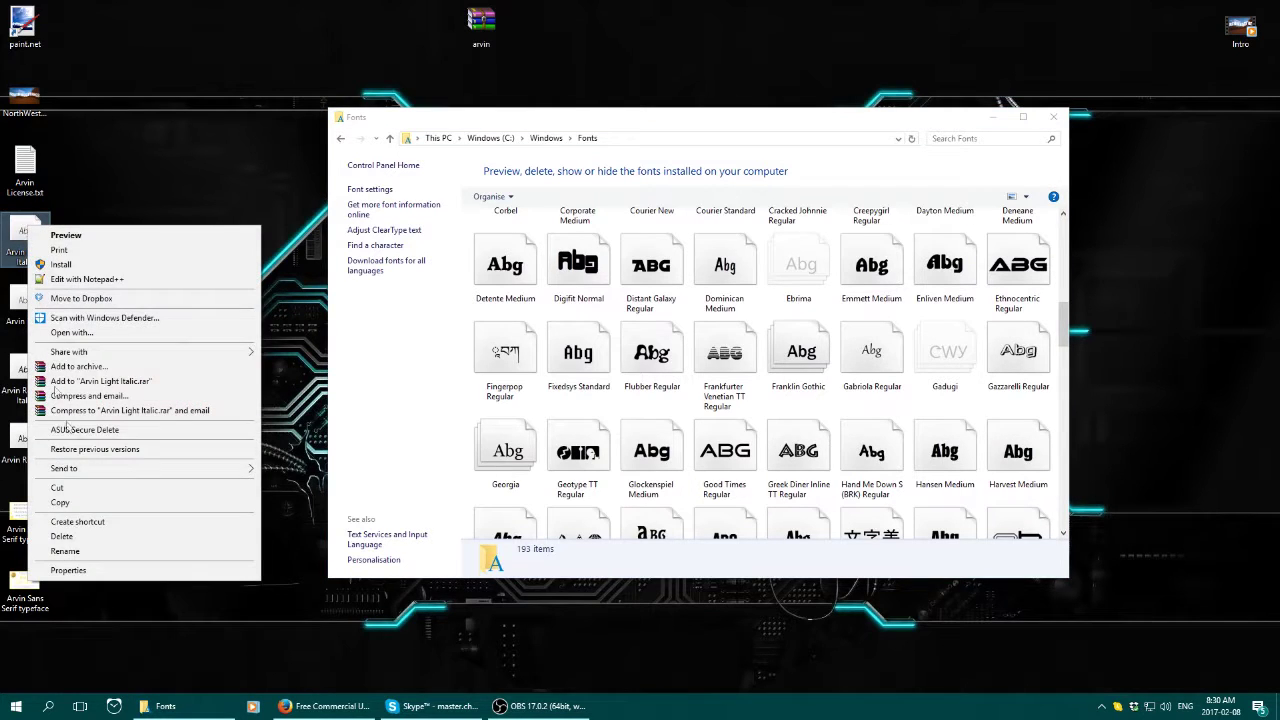
pyautogui.click(80, 551)
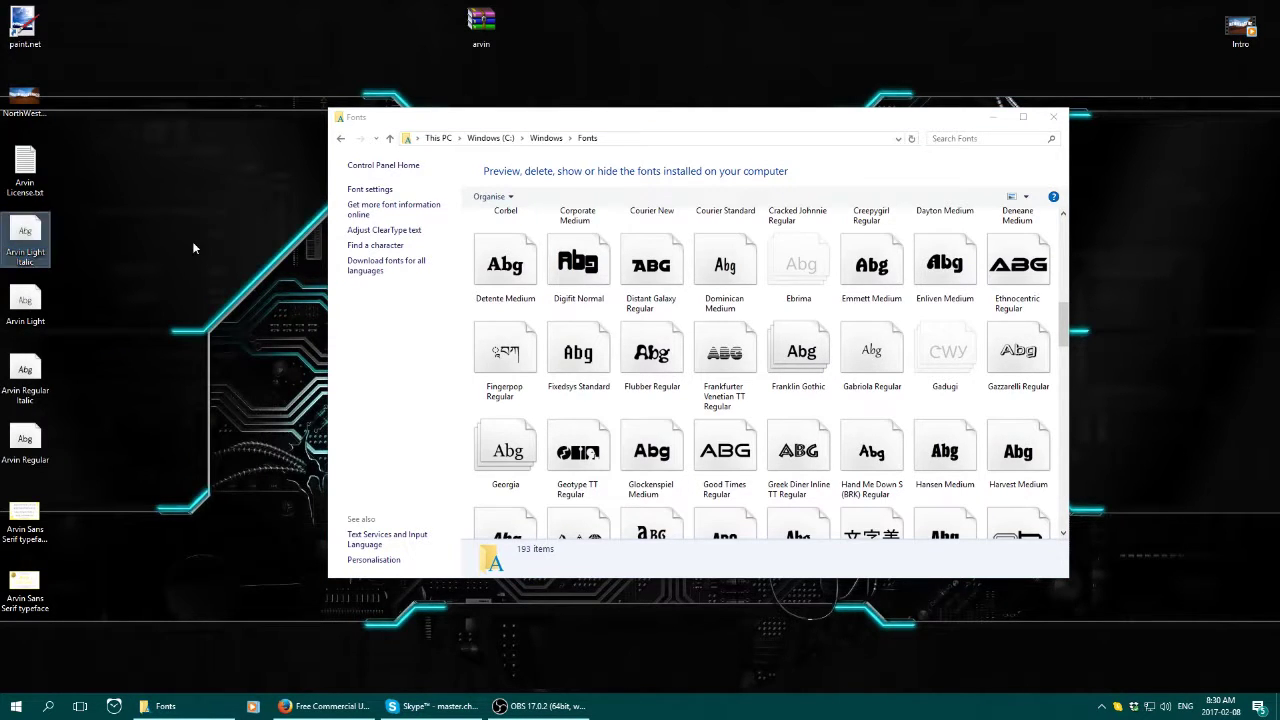
pyautogui.rightClick(194, 187)
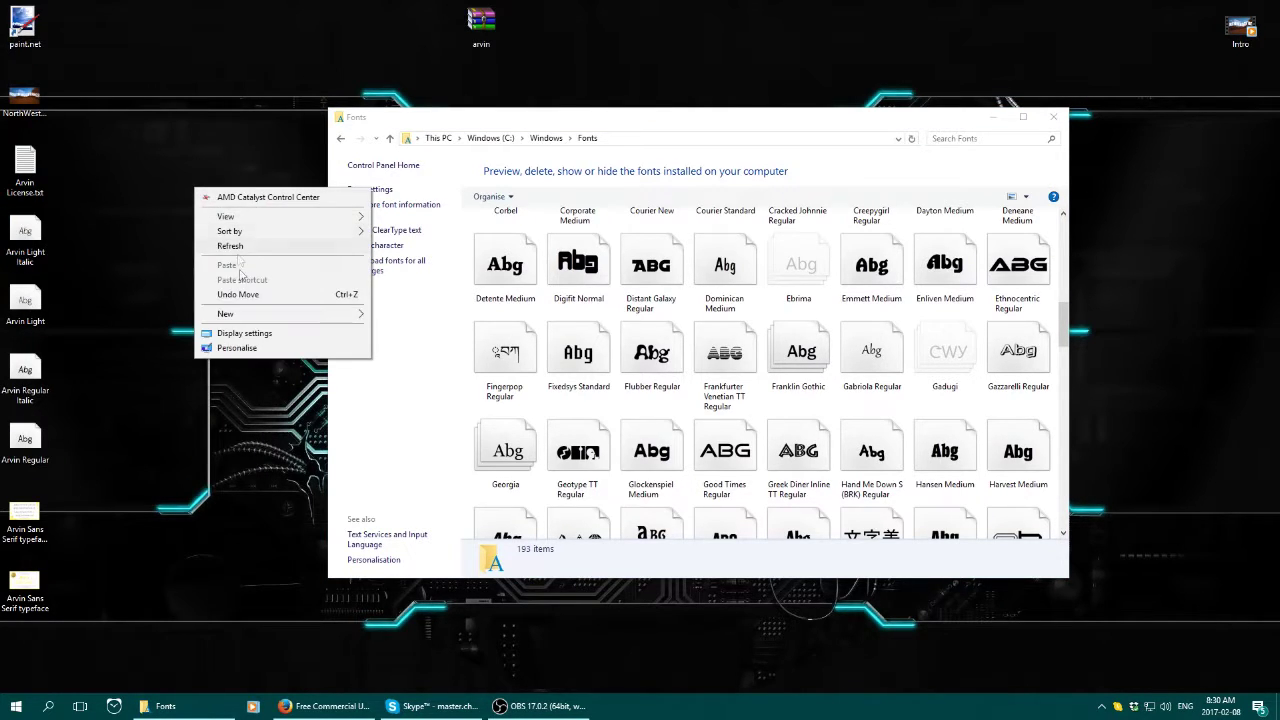
pyautogui.click(240, 125)
pyautogui.click(1022, 118)
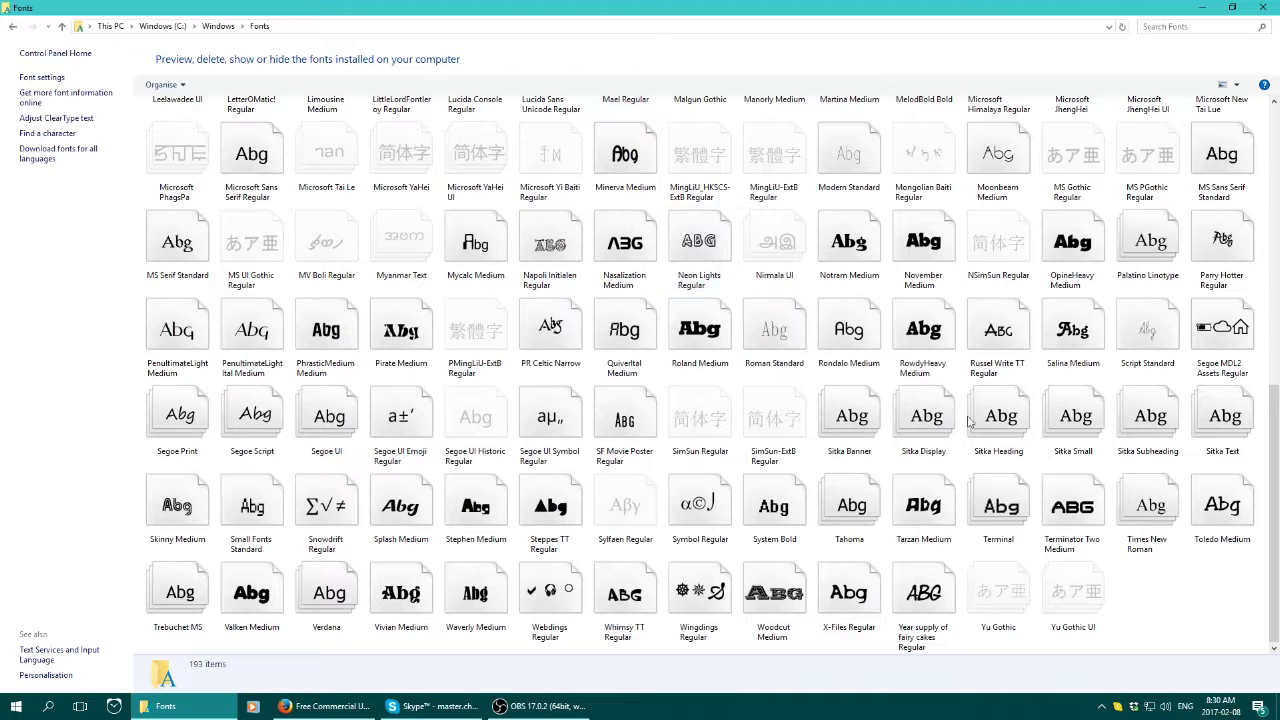
# Check Napoli Initialen Regular's details in the Fonts grid, then close the Fonts window
pyautogui.scroll(10, 557, 445)
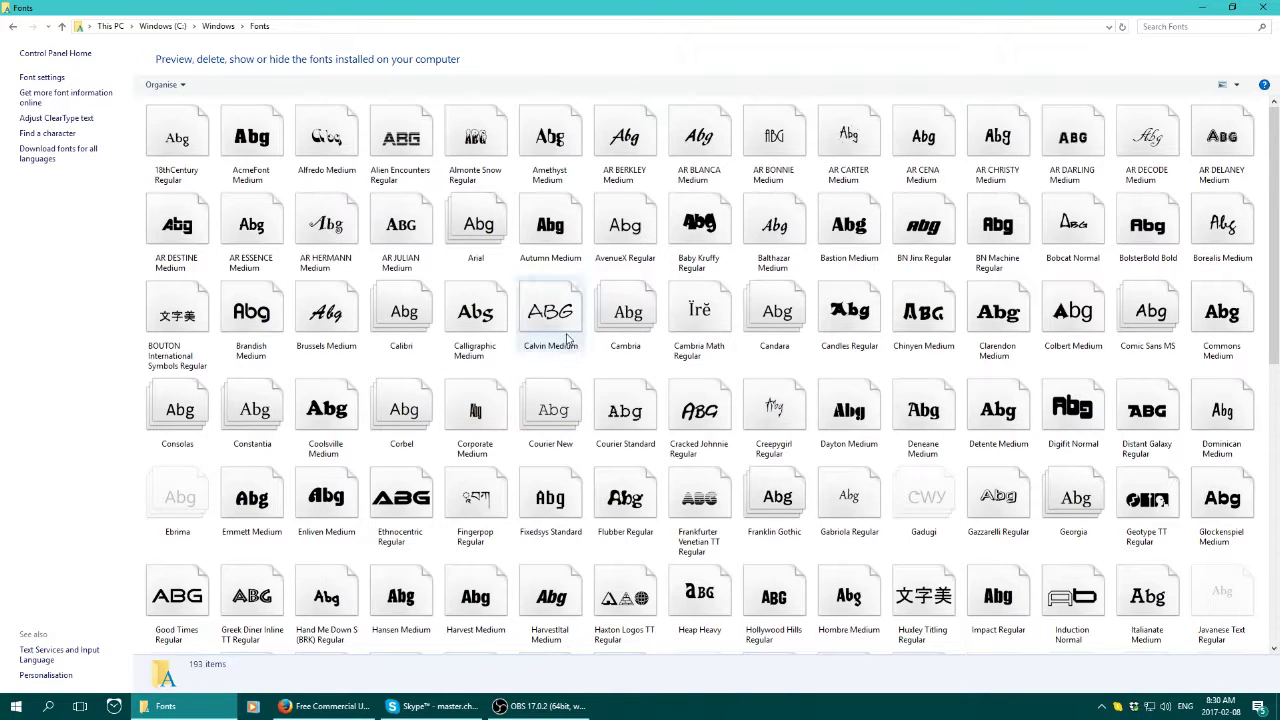
pyautogui.scroll(-8, 567, 338)
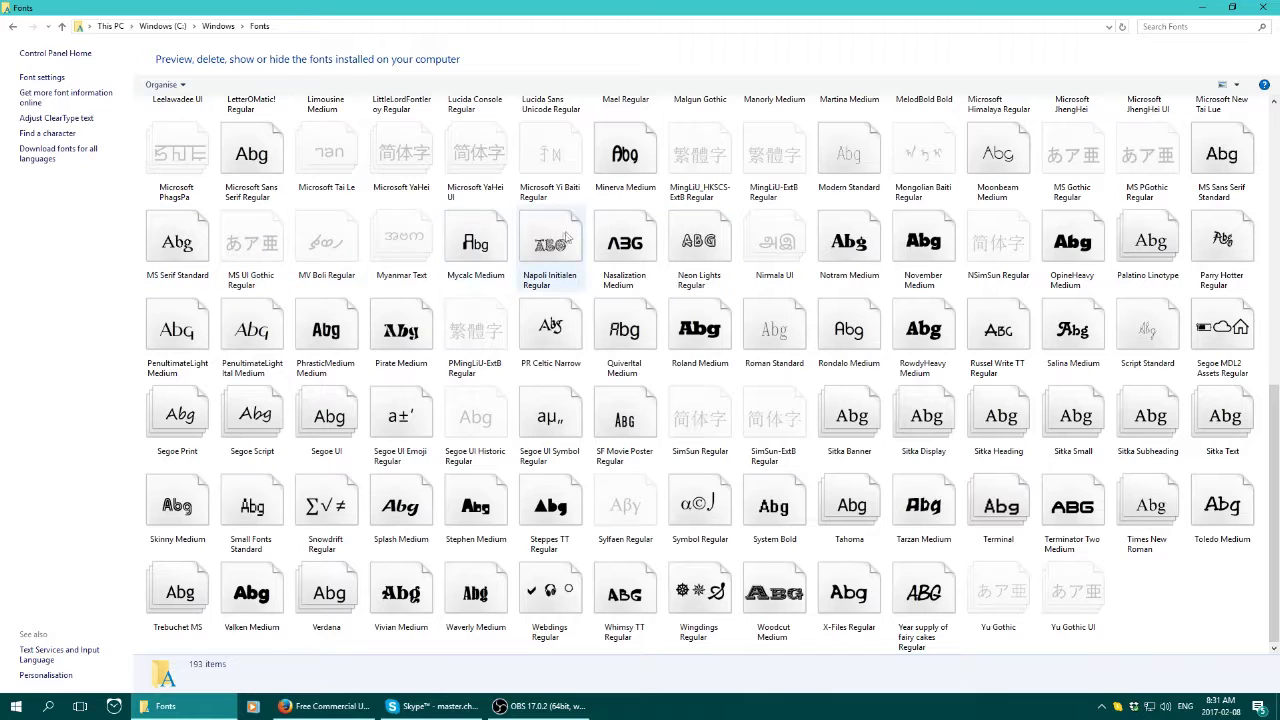
pyautogui.click(565, 240)
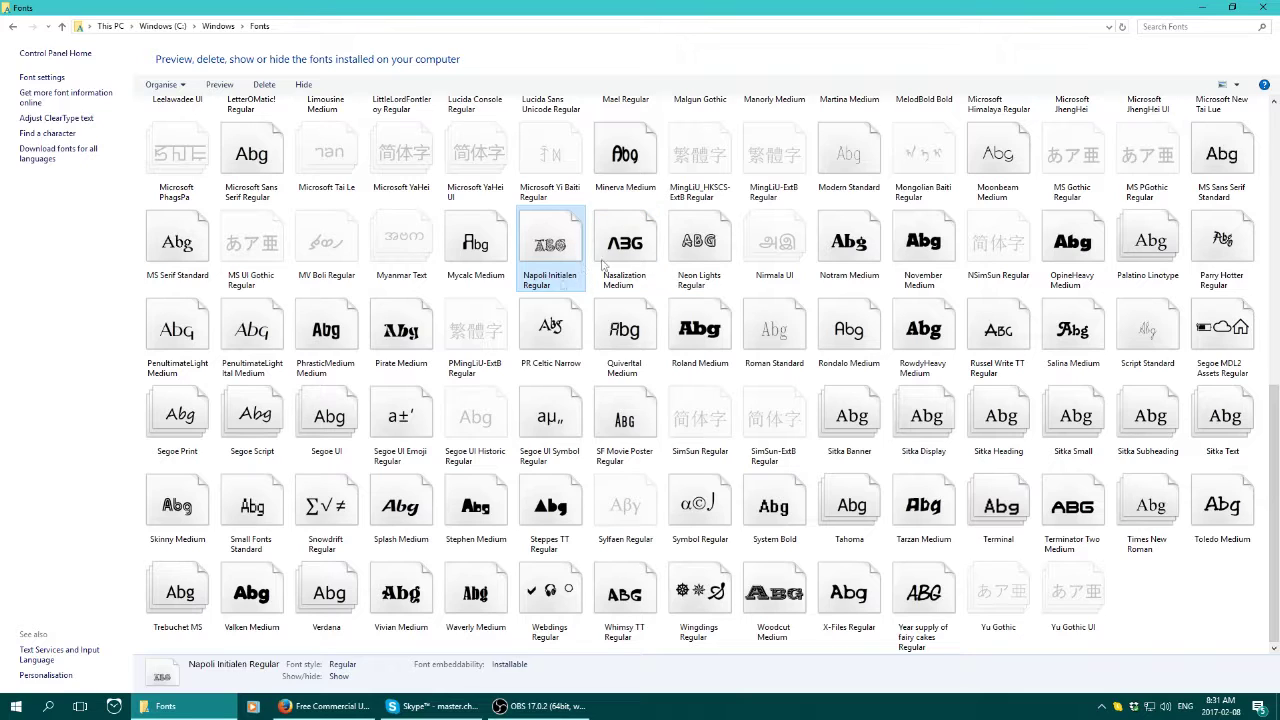
pyautogui.click(451, 242)
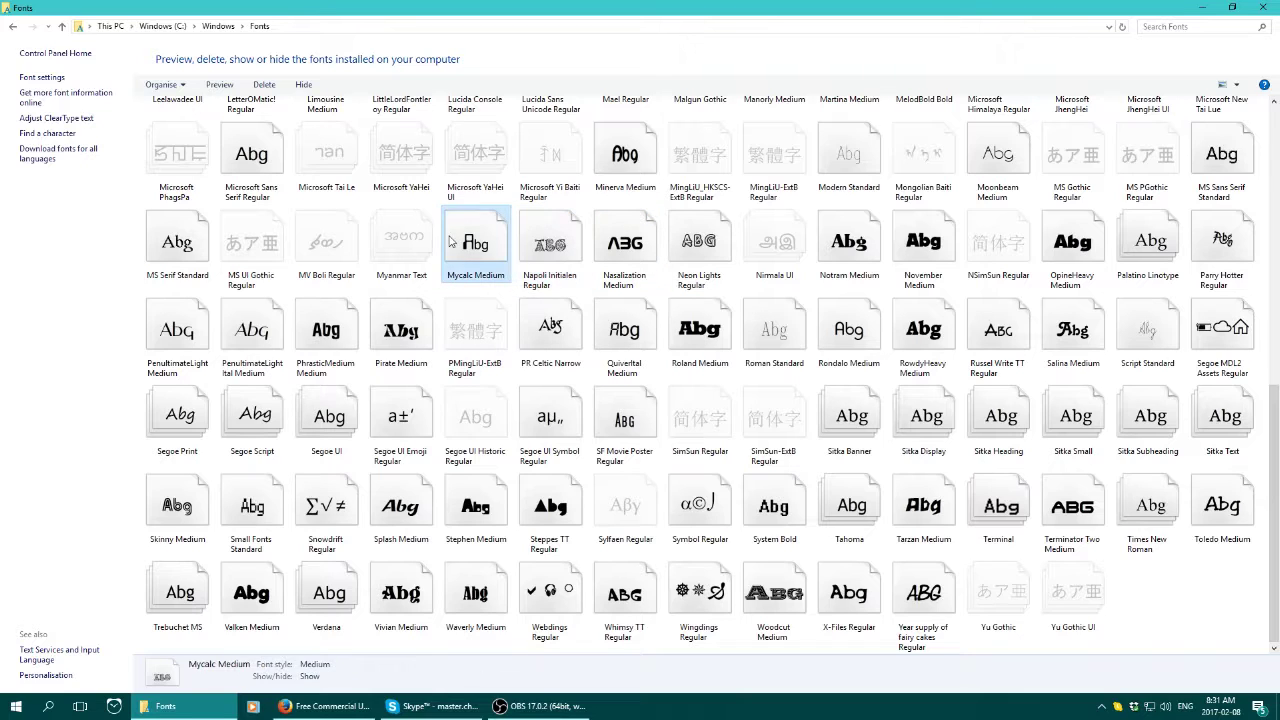
pyautogui.click(526, 244)
pyautogui.scroll(5, 600, 185)
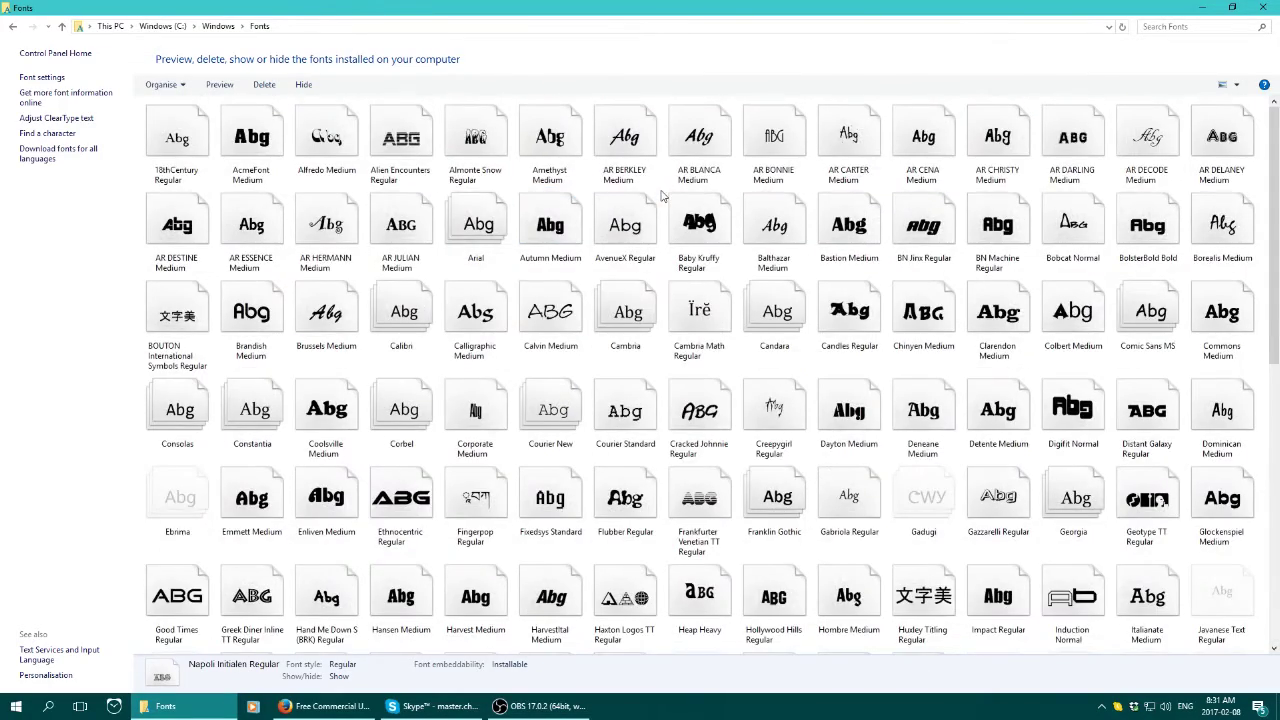
pyautogui.scroll(-5, 615, 197)
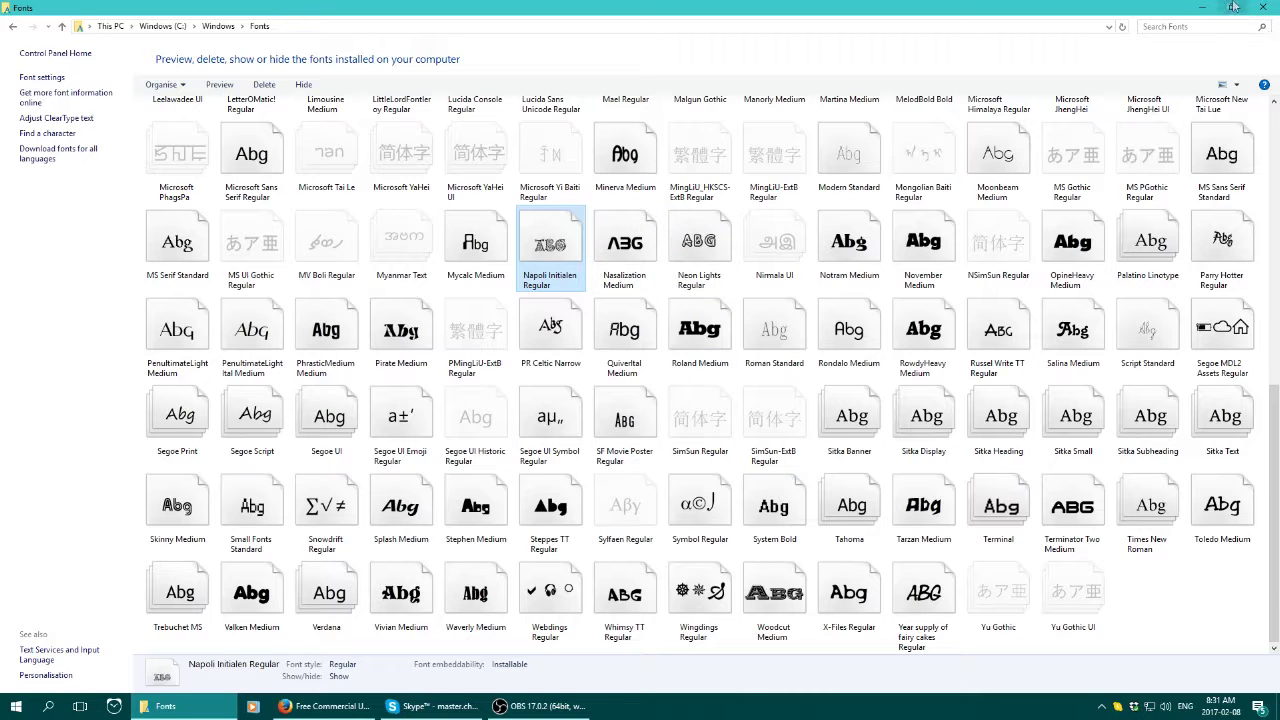
pyautogui.click(1262, 7)
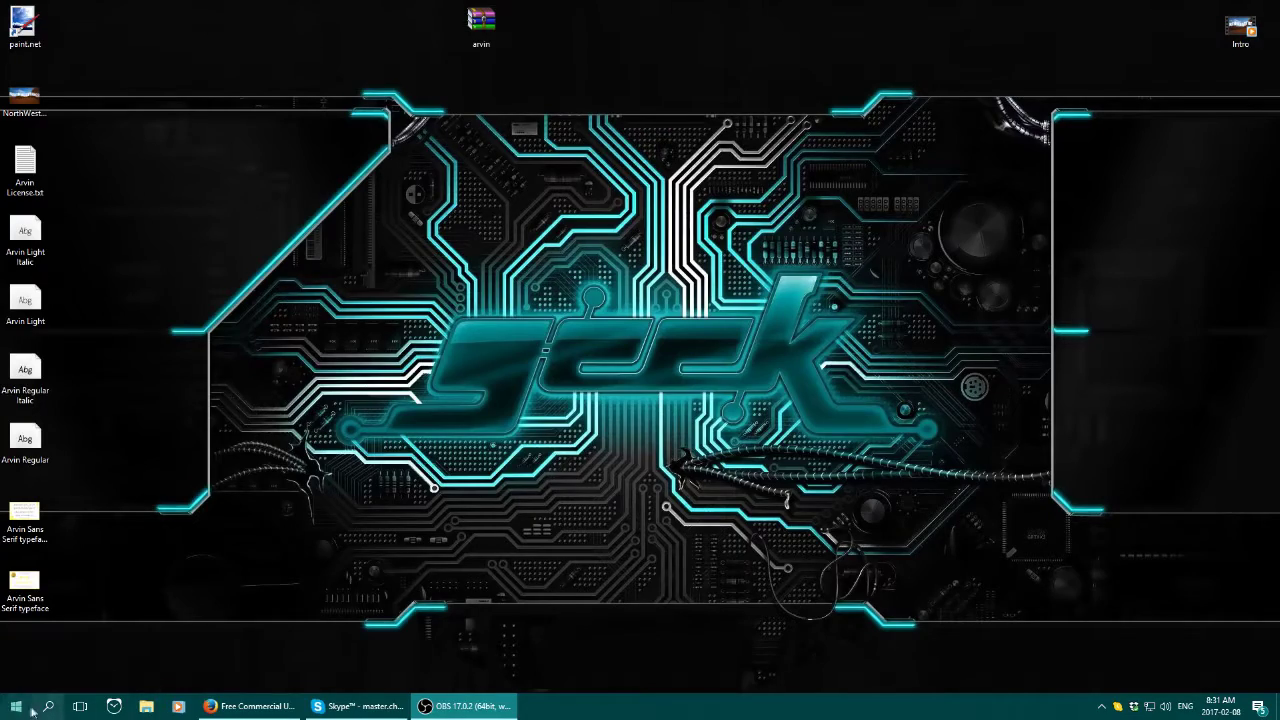
# Launch paint.net from the Start menu and select the Text tool
pyautogui.click(18, 707)
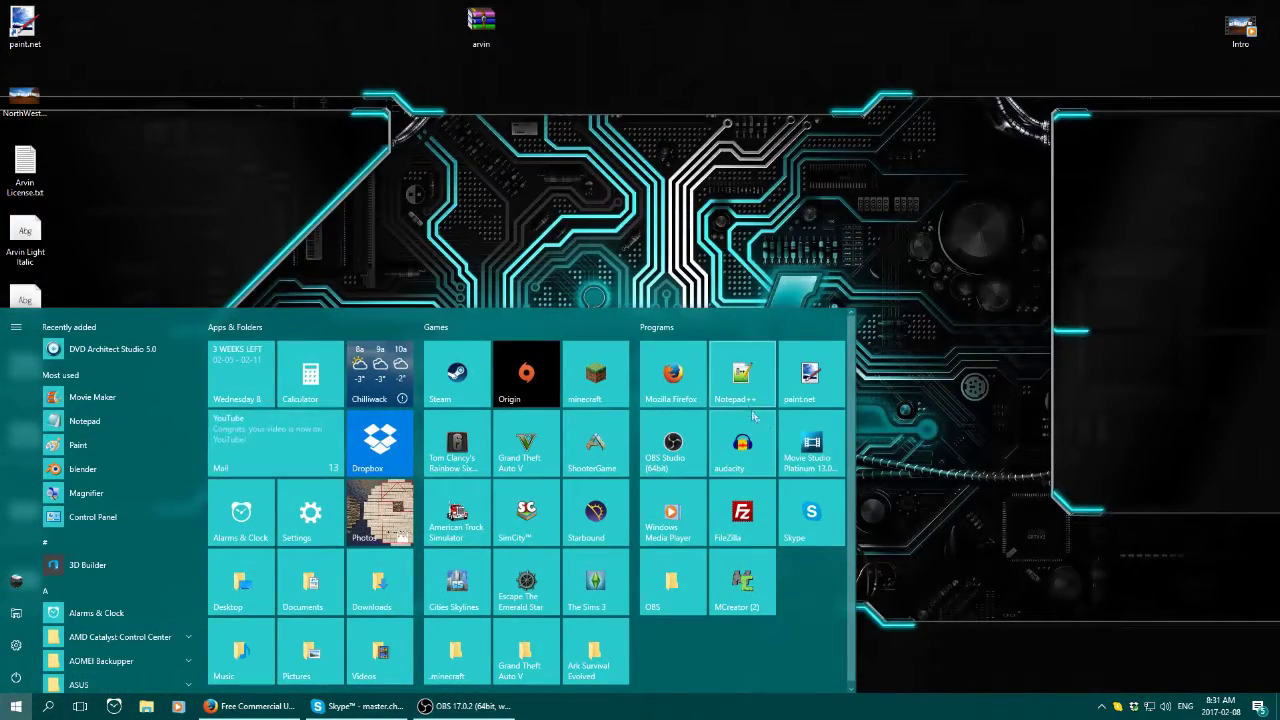
pyautogui.click(806, 376)
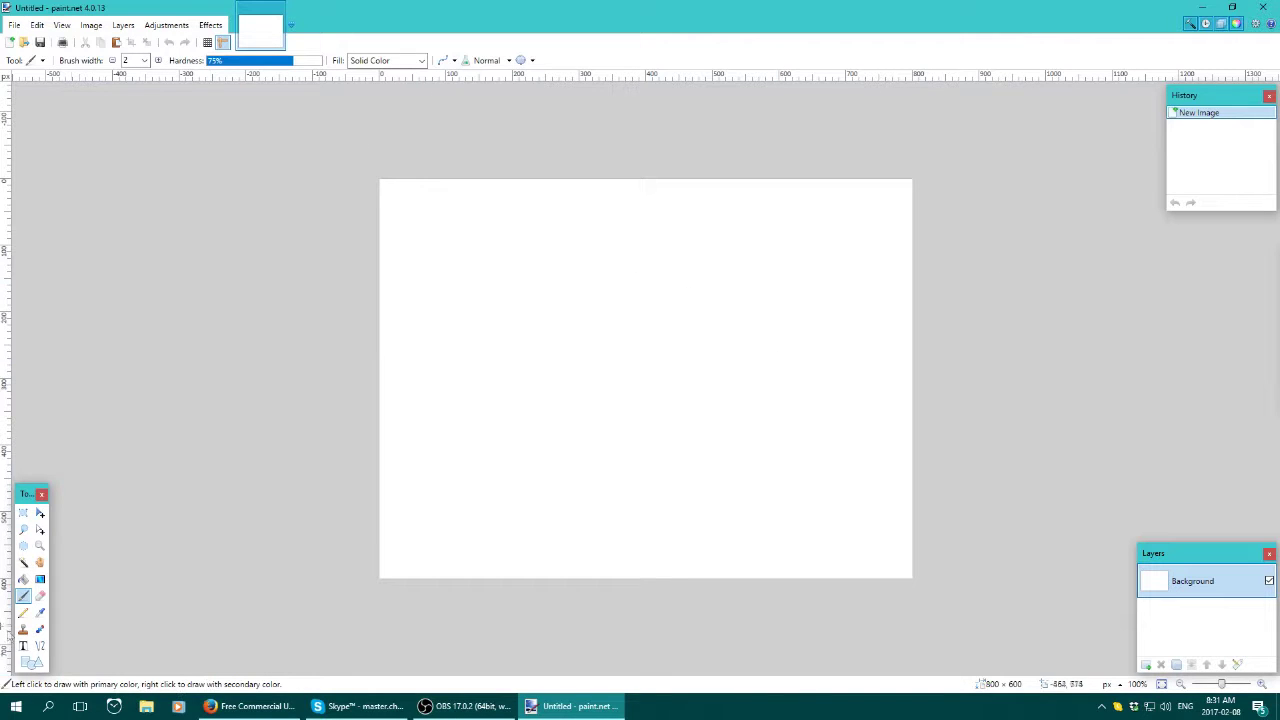
pyautogui.click(22, 648)
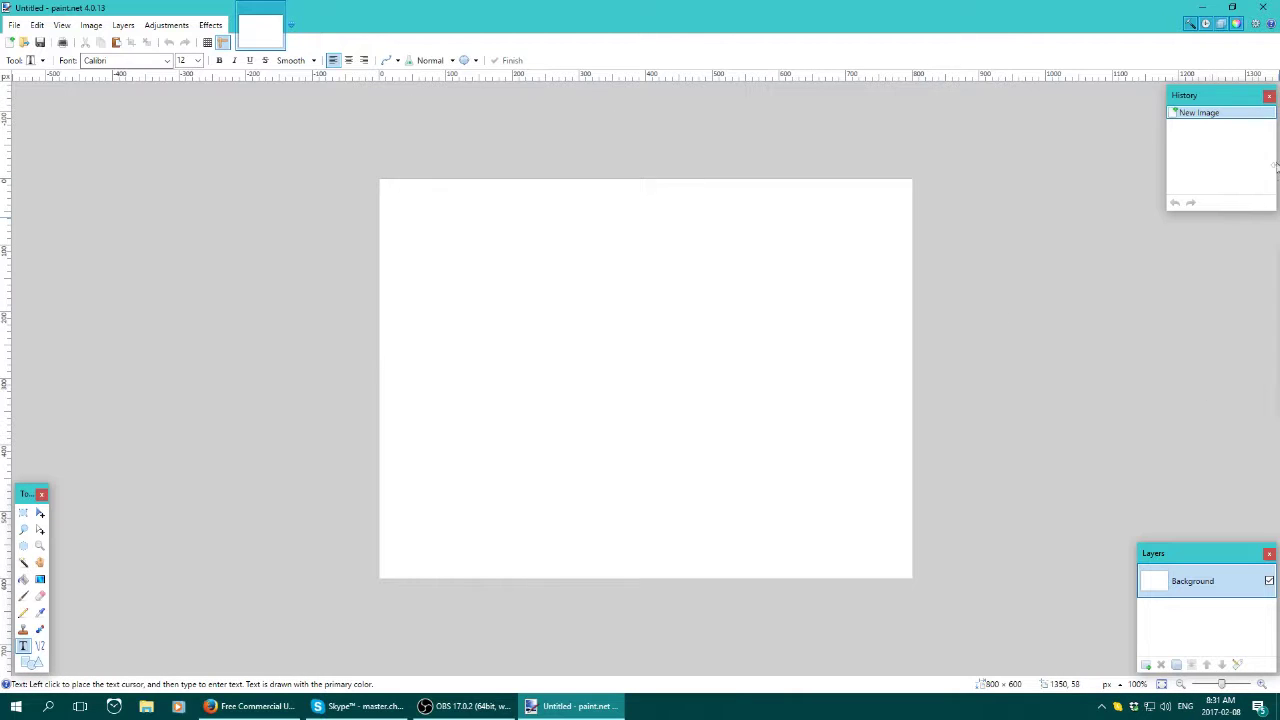
# Choose Napoli Initialen as the text font
pyautogui.click(166, 61)
pyautogui.scroll(-2, 185, 160)
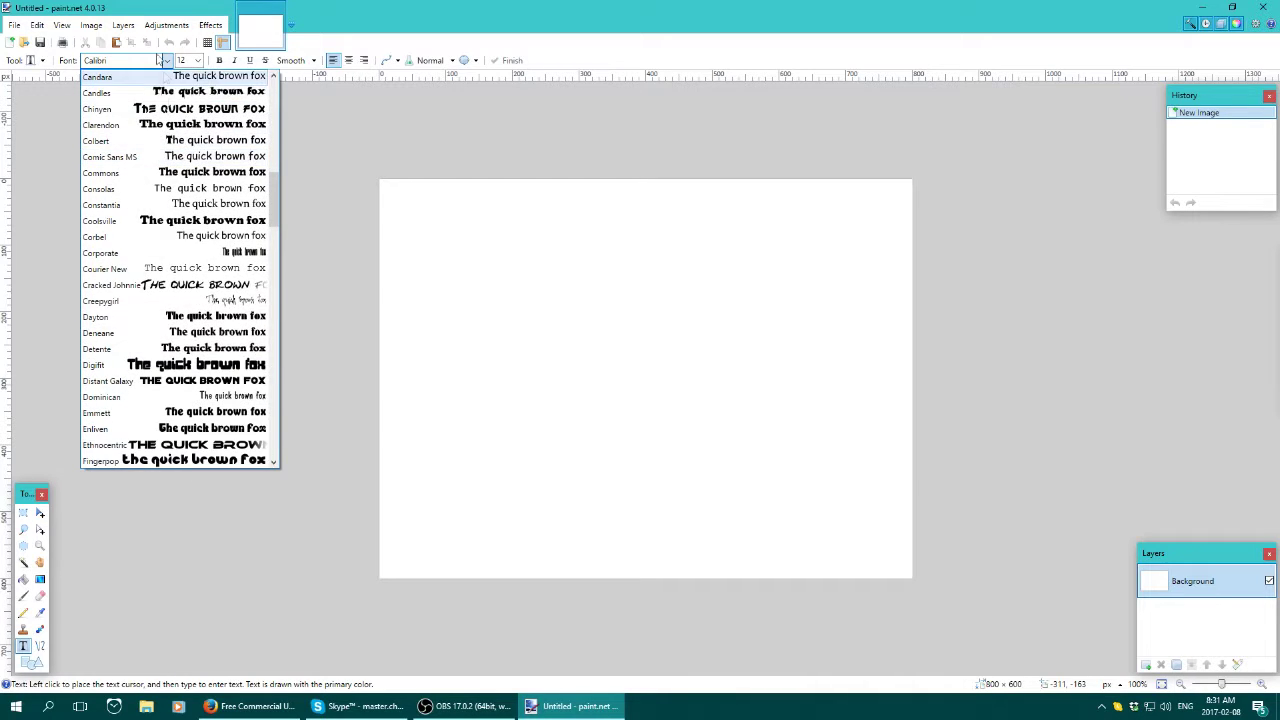
pyautogui.scroll(-10, 182, 160)
pyautogui.scroll(-12, 178, 160)
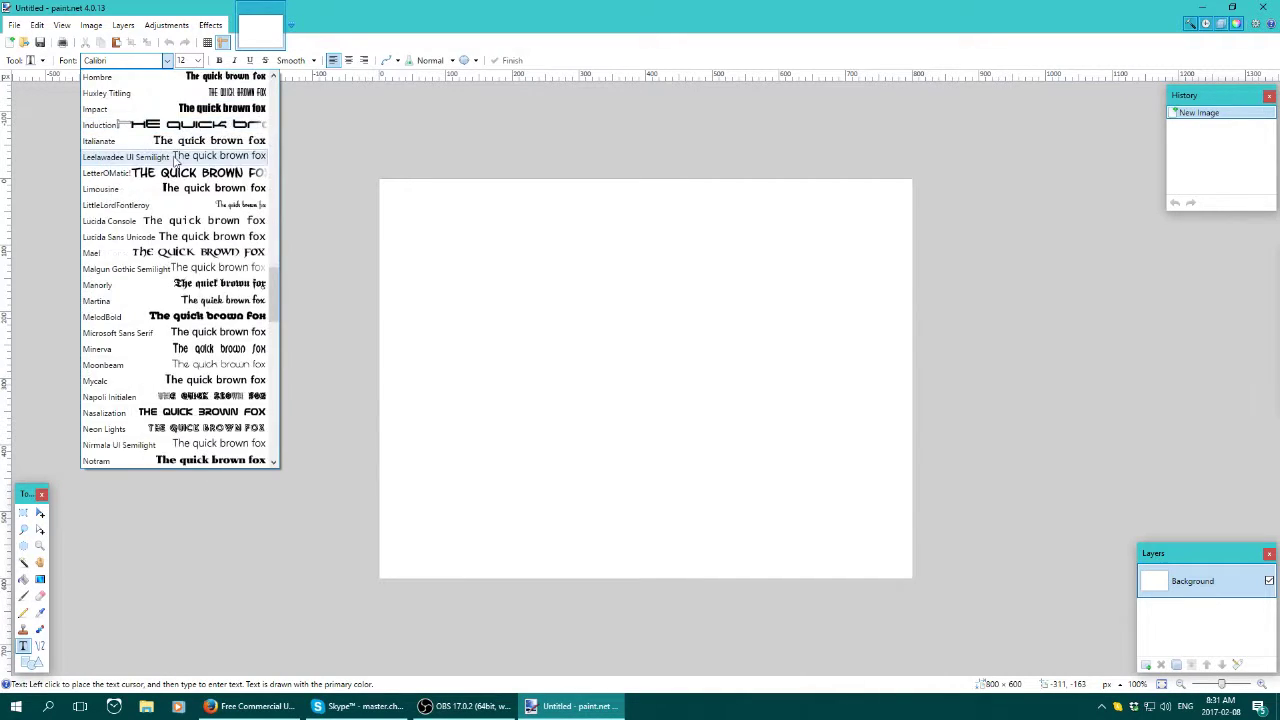
pyautogui.scroll(-10, 177, 185)
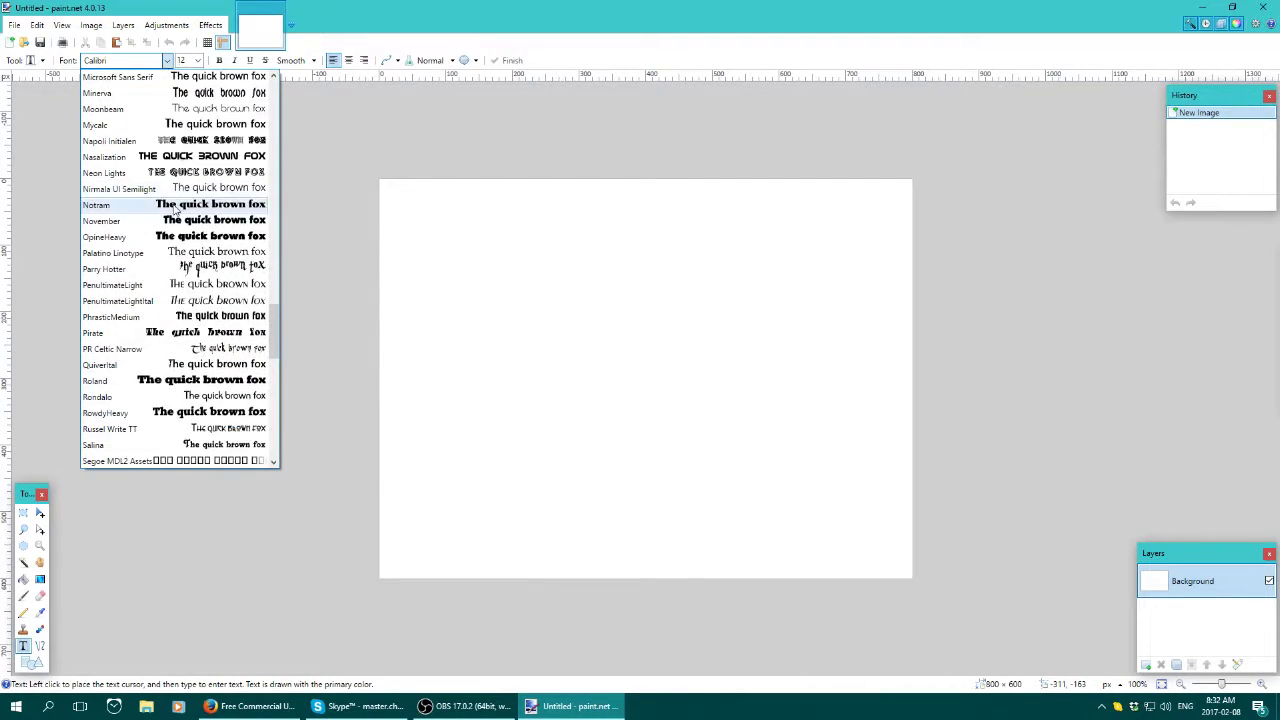
pyautogui.scroll(-3, 172, 212)
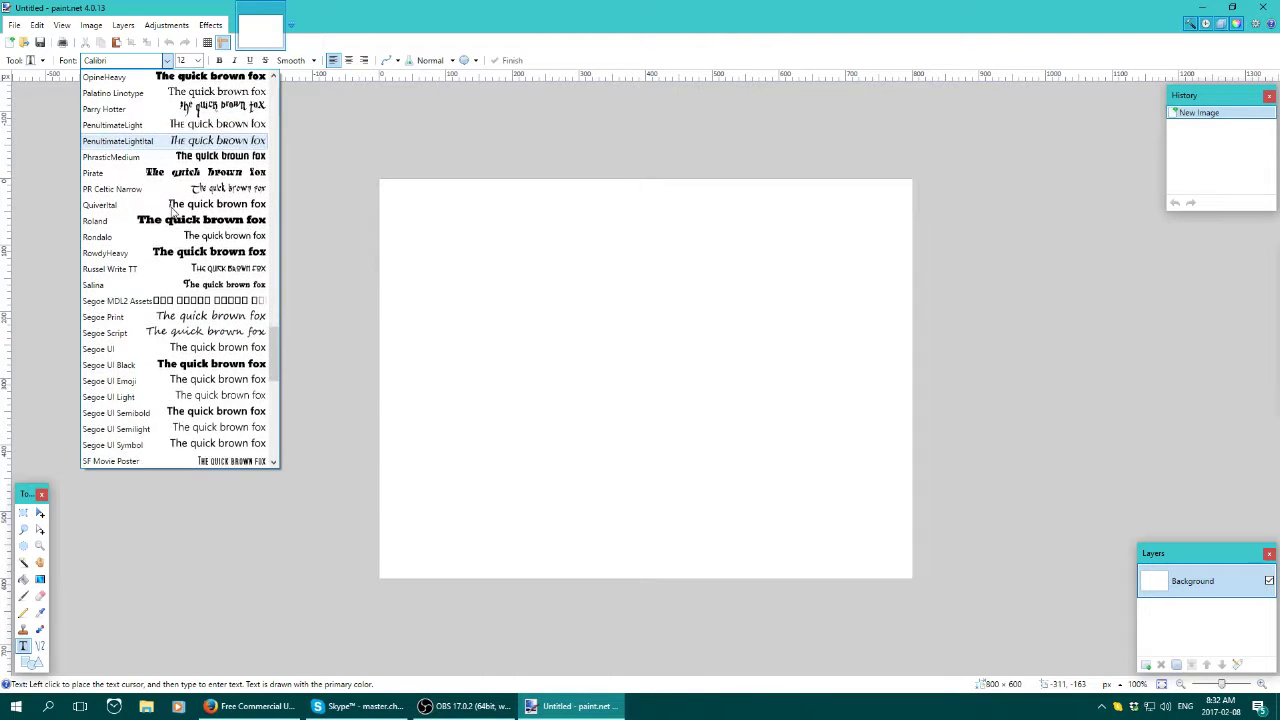
pyautogui.scroll(6, 170, 195)
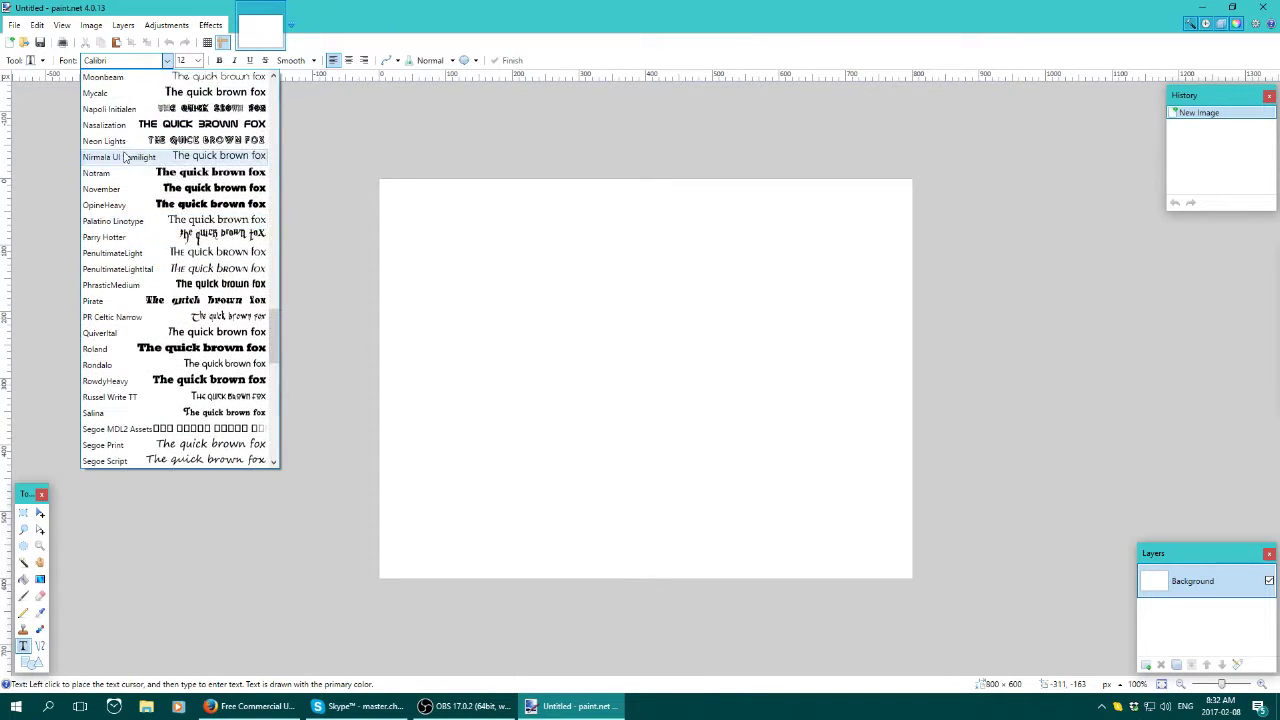
pyautogui.scroll(1, 125, 140)
pyautogui.click(126, 140)
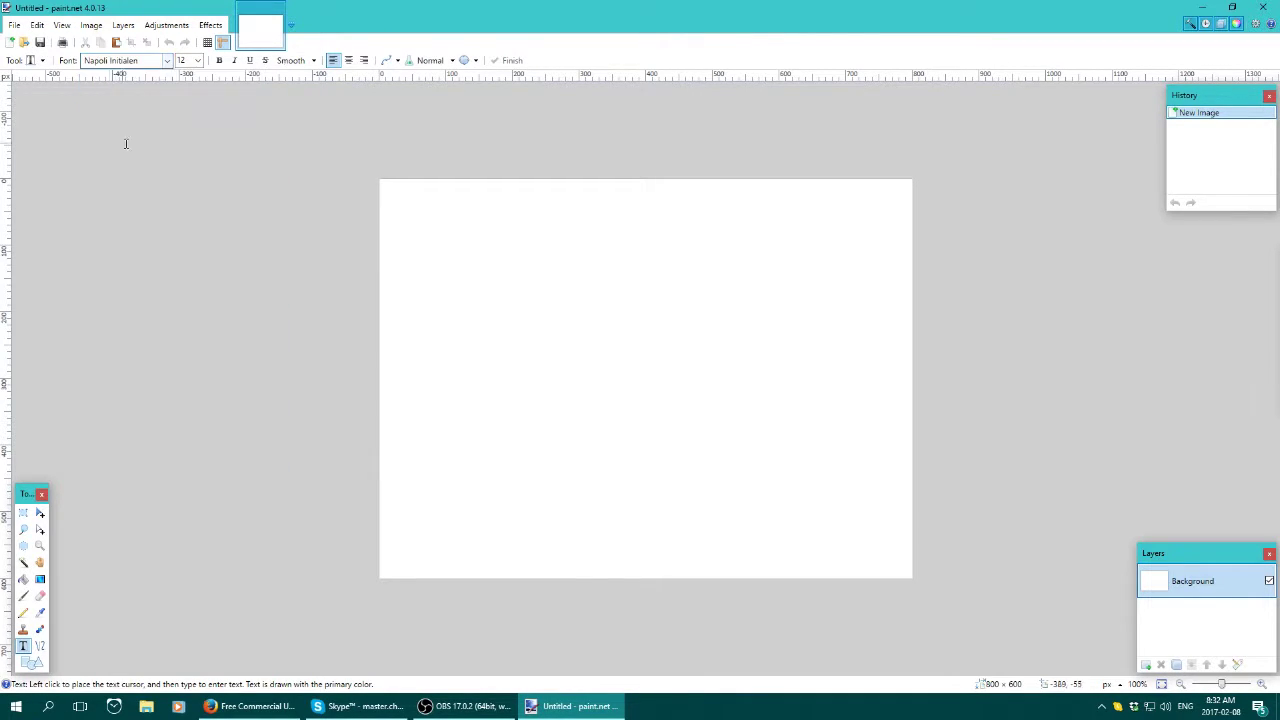
# Set the font size to 144 and type '500A' at the canvas centre
pyautogui.click(184, 58)
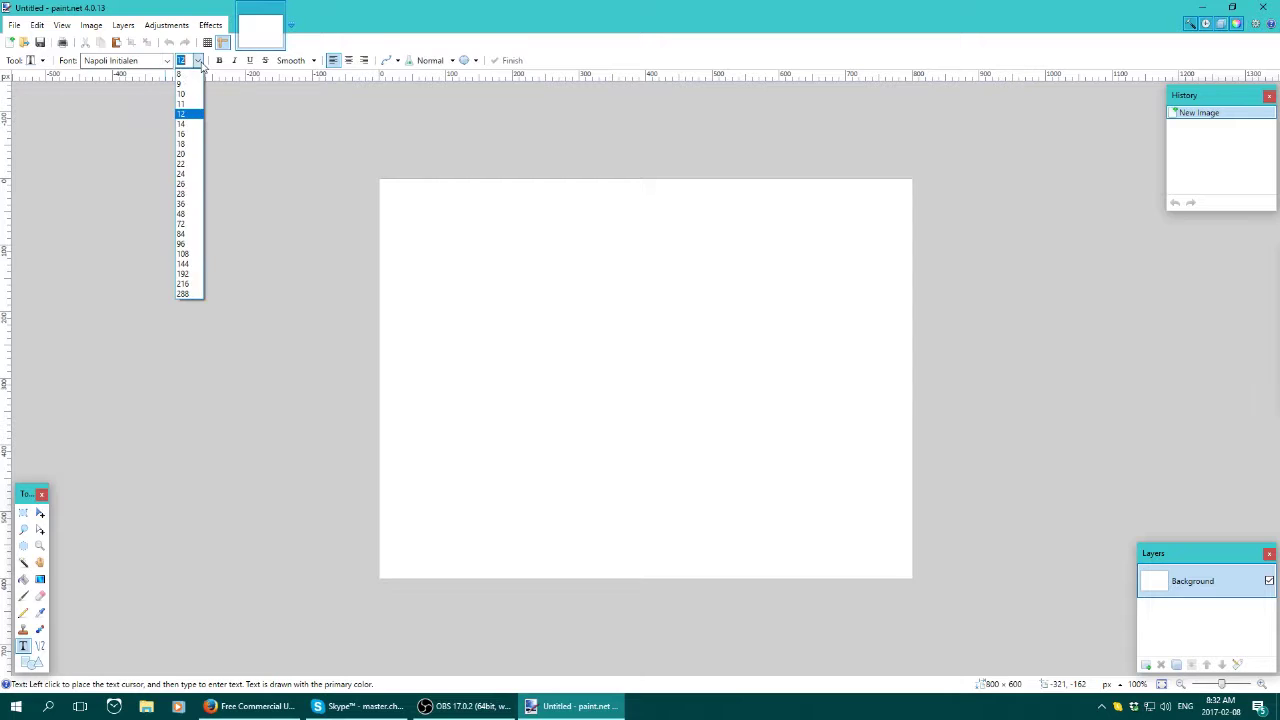
pyautogui.click(183, 264)
pyautogui.click(508, 321)
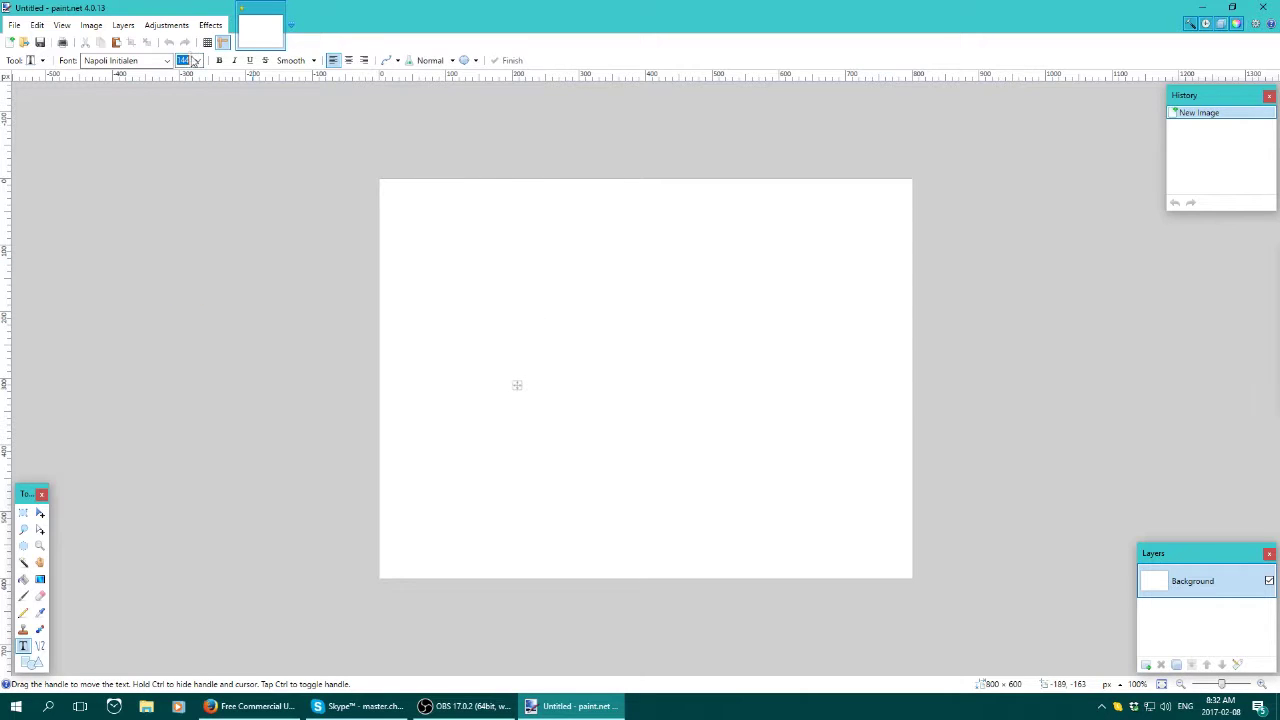
pyautogui.write('500')
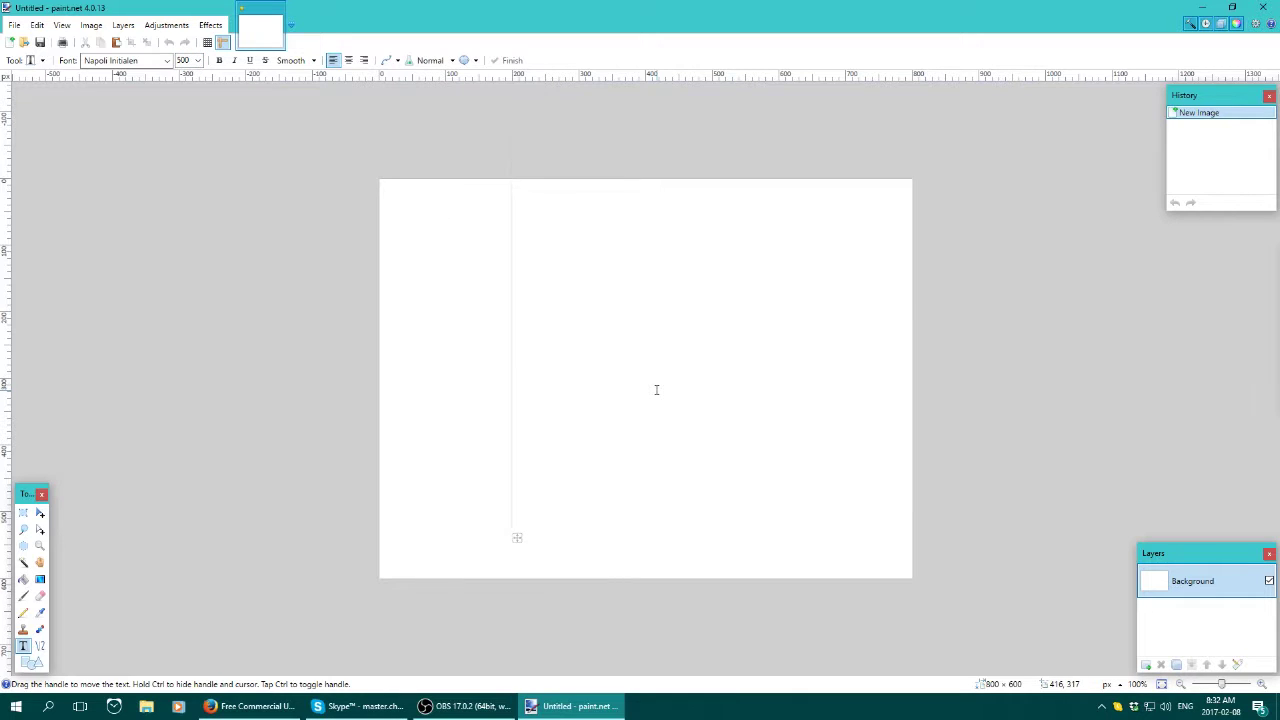
pyautogui.write('A')
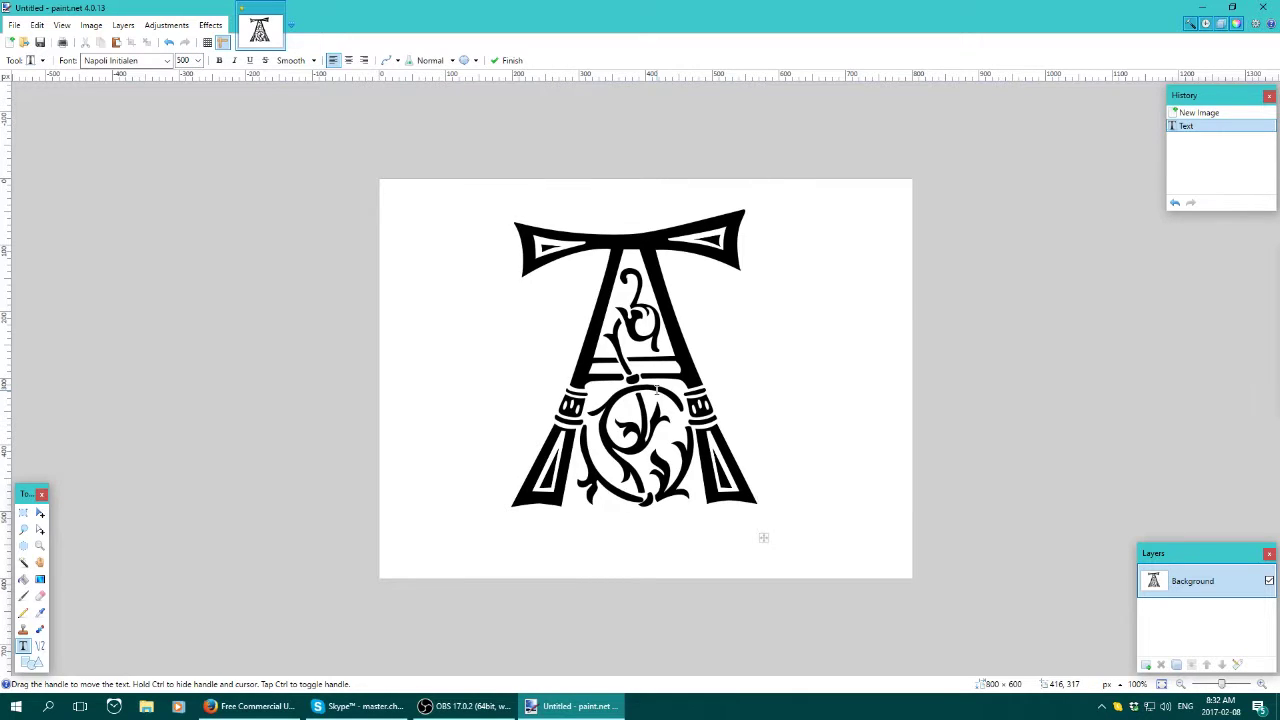